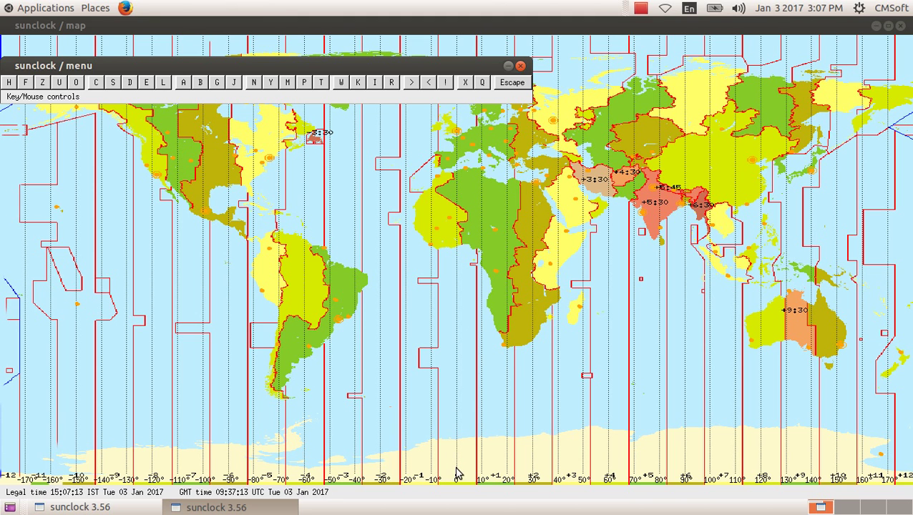
- Check the solar time at 0° and 30° east longitude along the southern edge of the Sunclock map
{"action": "left_click", "coordinate": [458, 472]}
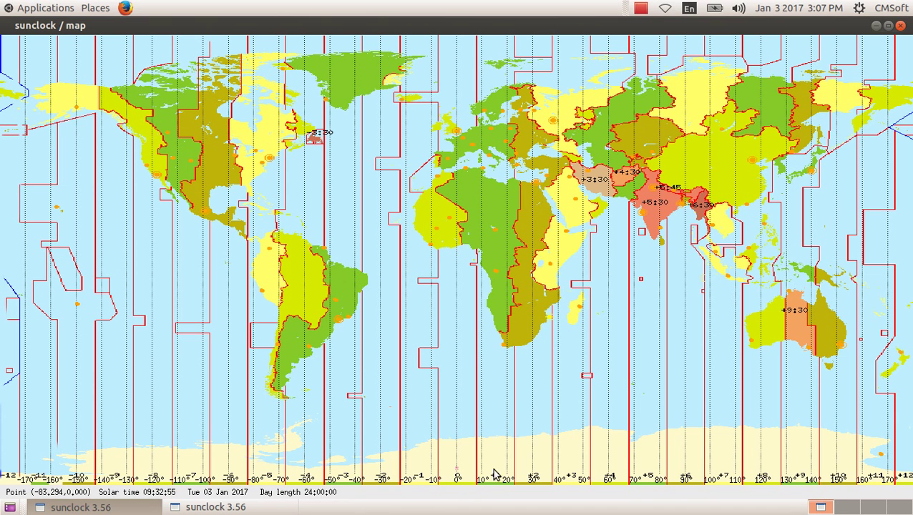
{"action": "left_click", "coordinate": [533, 470]}
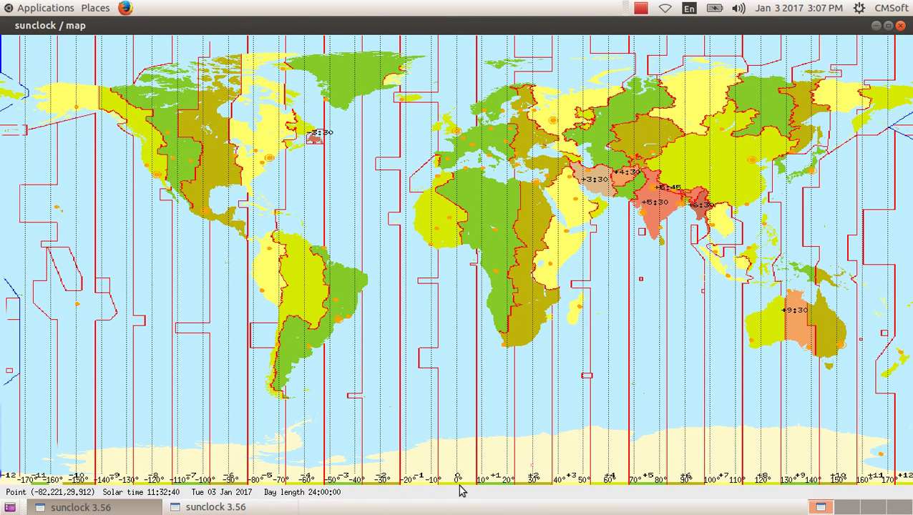
- Minimize the Sunclock windows and open sunclockp6_1.ods from the sunclock folder inside Students_Works_10 in the home folder
{"action": "left_click", "coordinate": [243, 506]}
{"action": "left_click", "coordinate": [244, 505]}
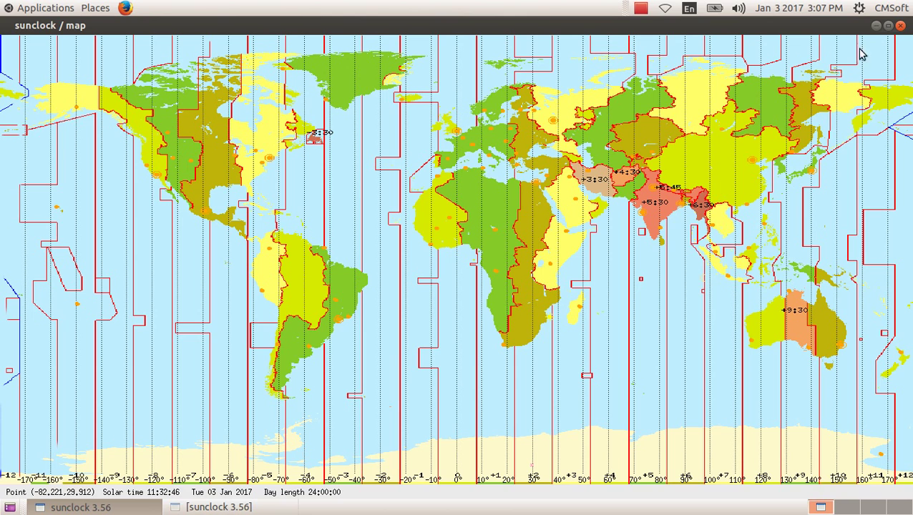
{"action": "left_click", "coordinate": [876, 26]}
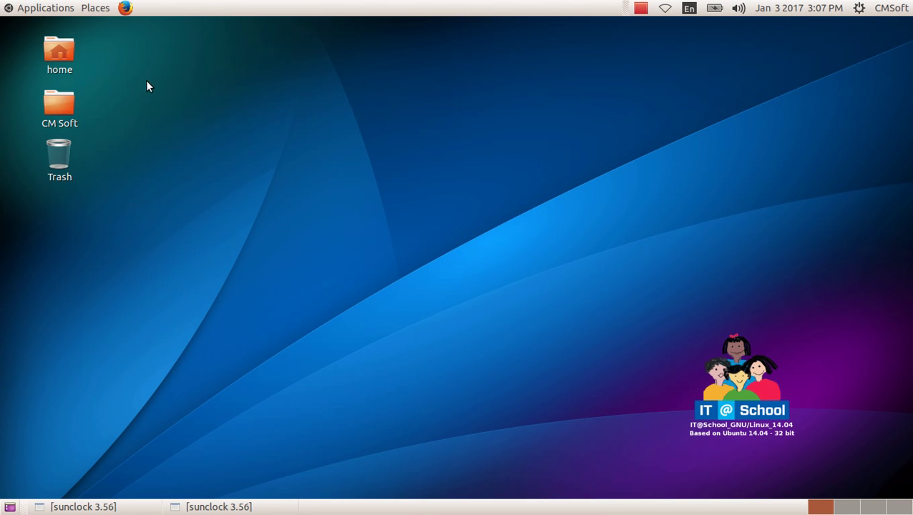
{"action": "double_click", "coordinate": [59, 51]}
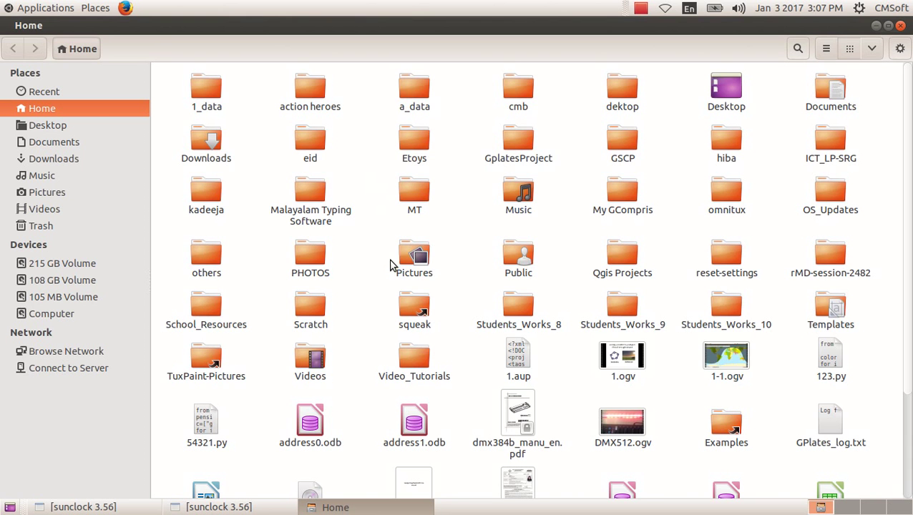
{"action": "double_click", "coordinate": [717, 310]}
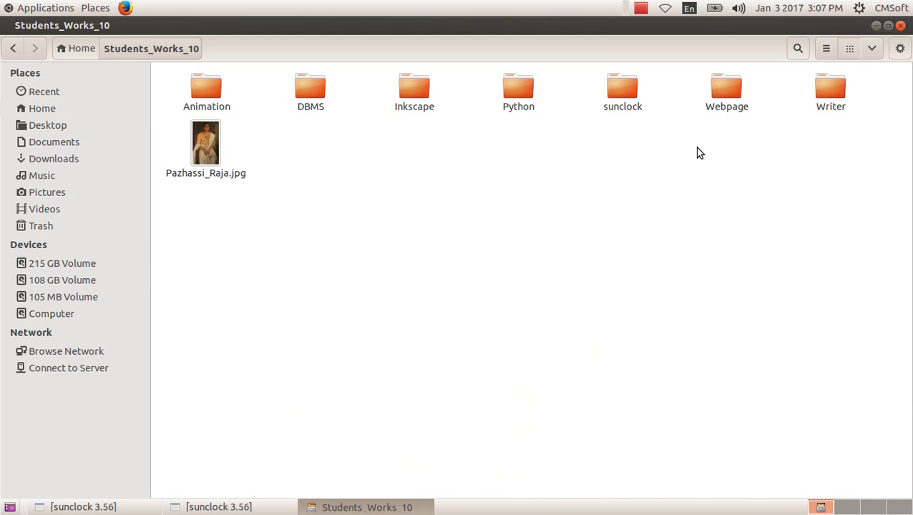
{"action": "double_click", "coordinate": [623, 104]}
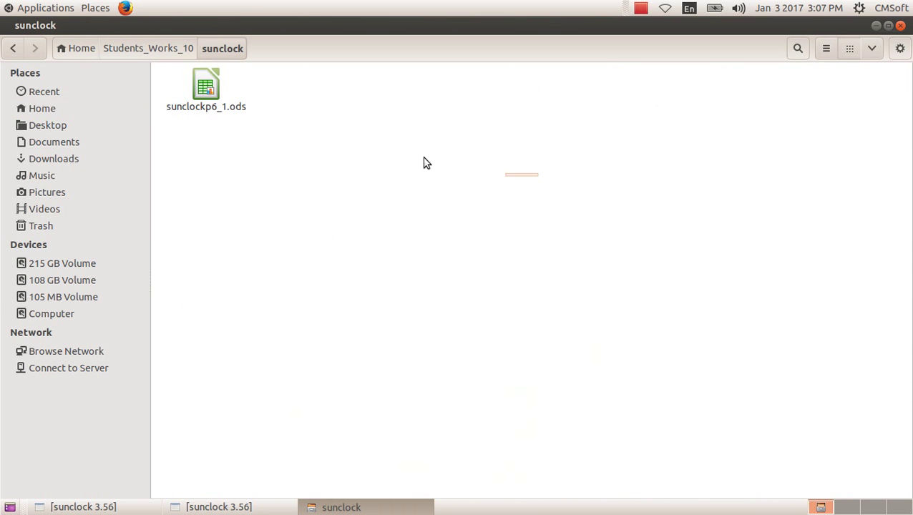
{"action": "double_click", "coordinate": [206, 87]}
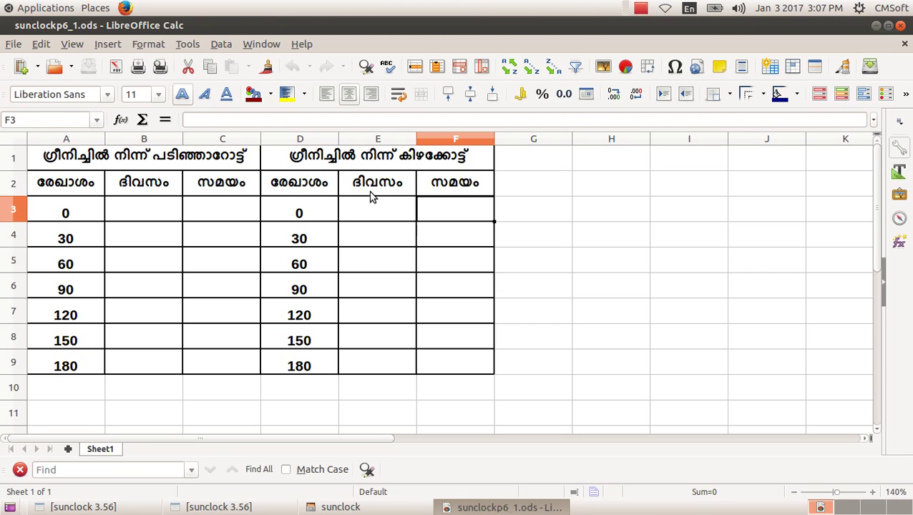
- Switch back to the Sunclock map and read the solar time at 0° longitude
{"action": "left_click", "coordinate": [163, 212]}
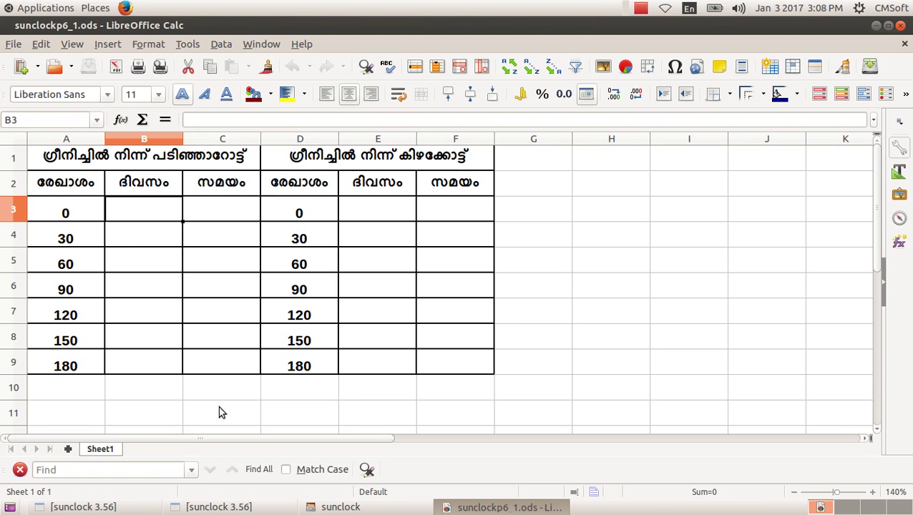
{"action": "left_click", "coordinate": [248, 507]}
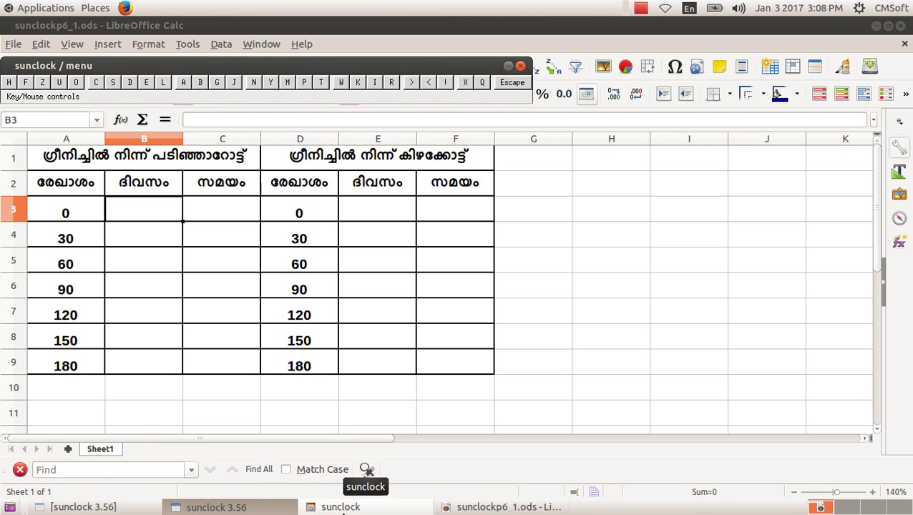
{"action": "left_click", "coordinate": [384, 507]}
{"action": "left_click", "coordinate": [129, 507]}
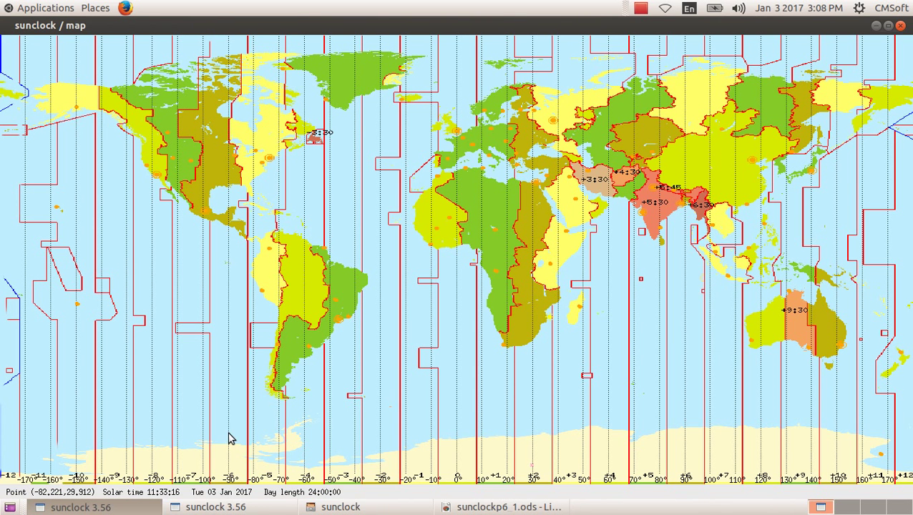
{"action": "left_click", "coordinate": [248, 507]}
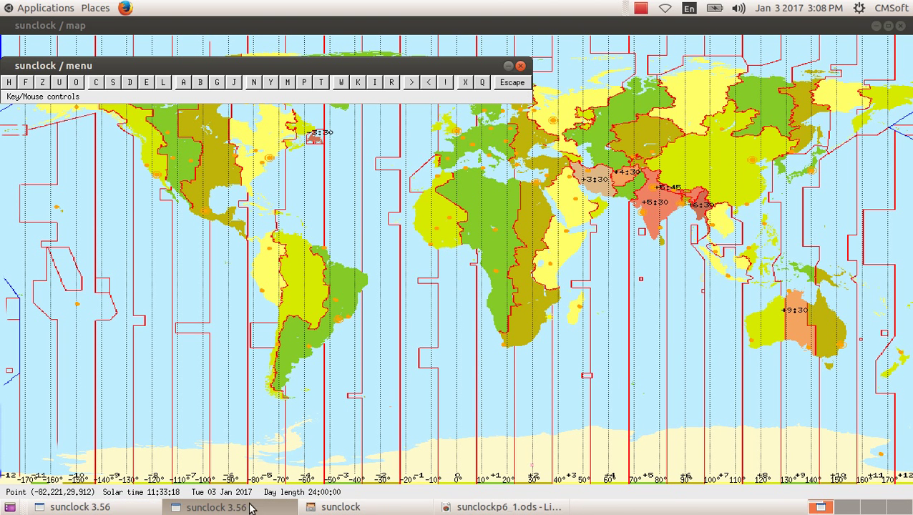
{"action": "left_click", "coordinate": [457, 472]}
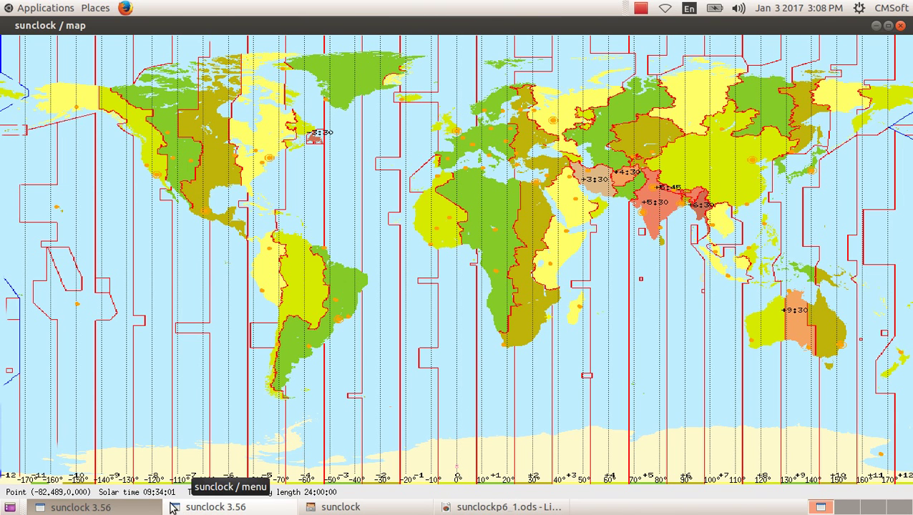
- Switch to the sunclockp6_1.ods spreadsheet and enter 9.34 in C3 as the time for 0° in the westward table
{"action": "left_click", "coordinate": [476, 507]}
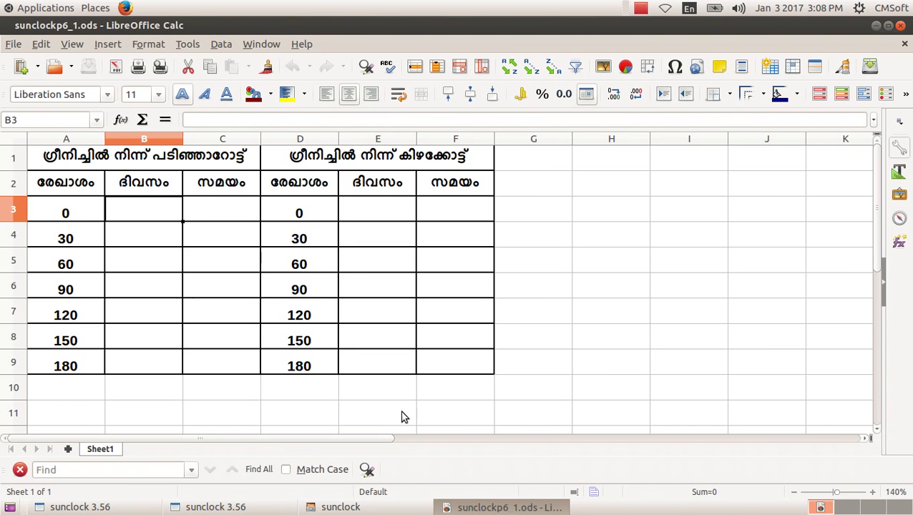
{"action": "left_click", "coordinate": [213, 212]}
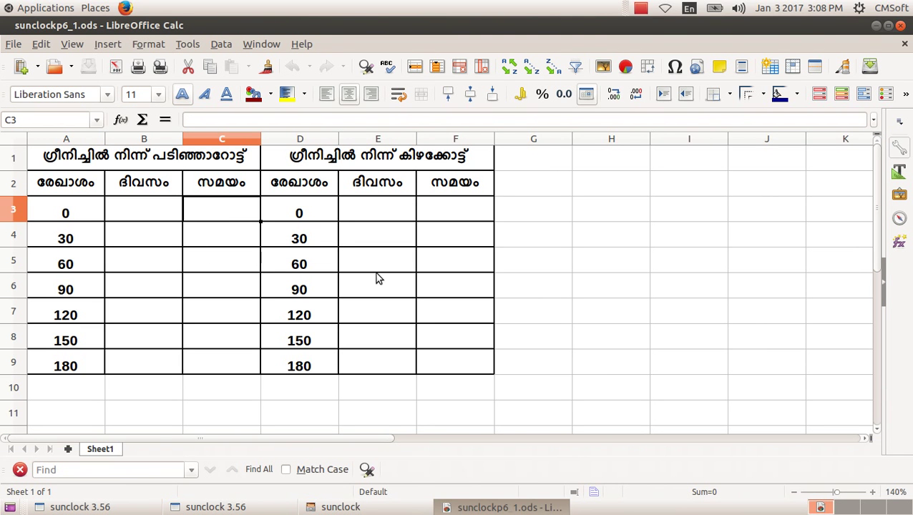
{"action": "type", "text": "9.34"}
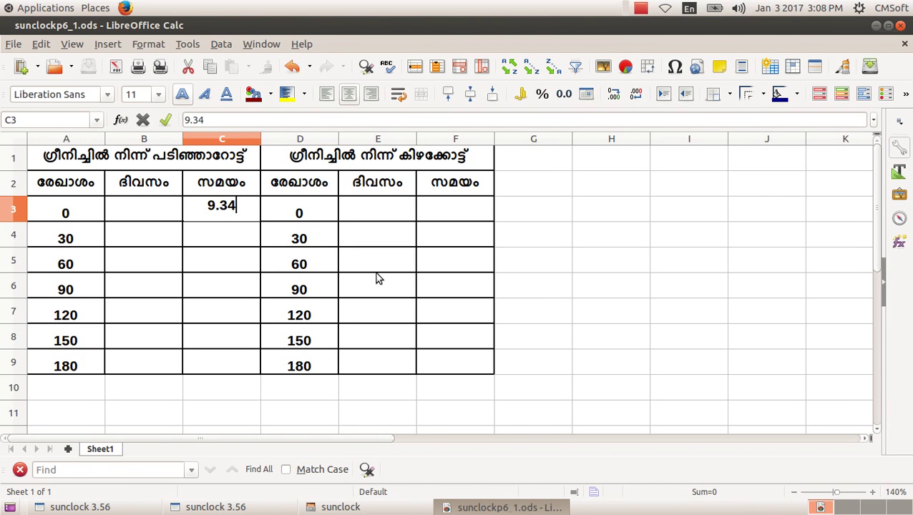
{"action": "key", "text": "Return"}
- Check the date on the Sunclock map and enter 3/1/2017 in B3 of the spreadsheet for 0° longitude
{"action": "left_click", "coordinate": [159, 204]}
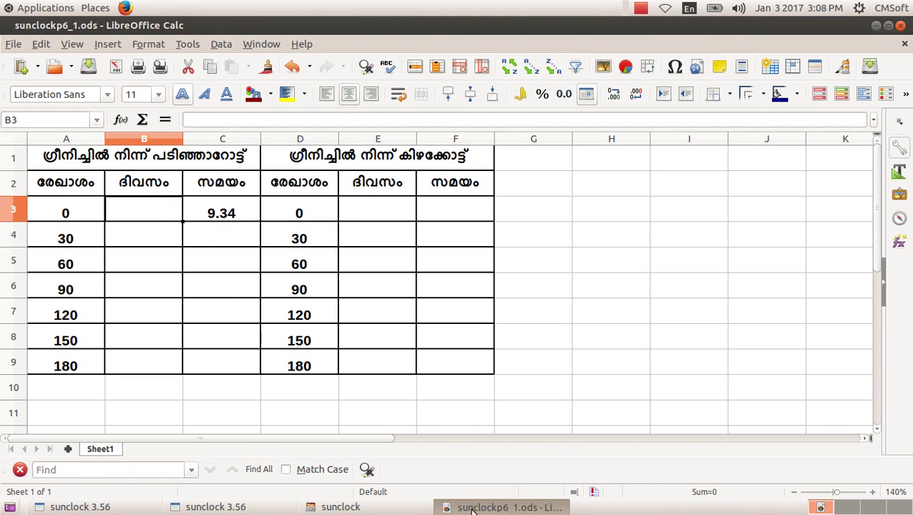
{"action": "left_click", "coordinate": [472, 507]}
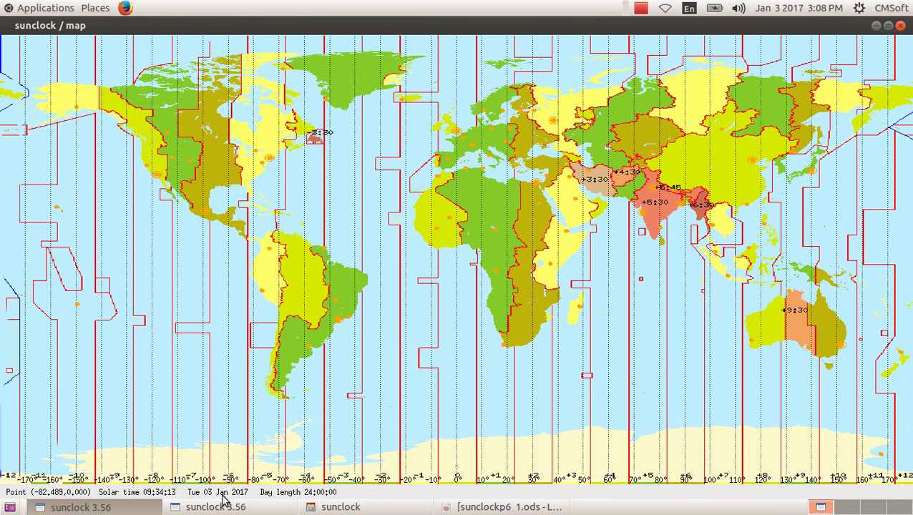
{"action": "left_click", "coordinate": [507, 506]}
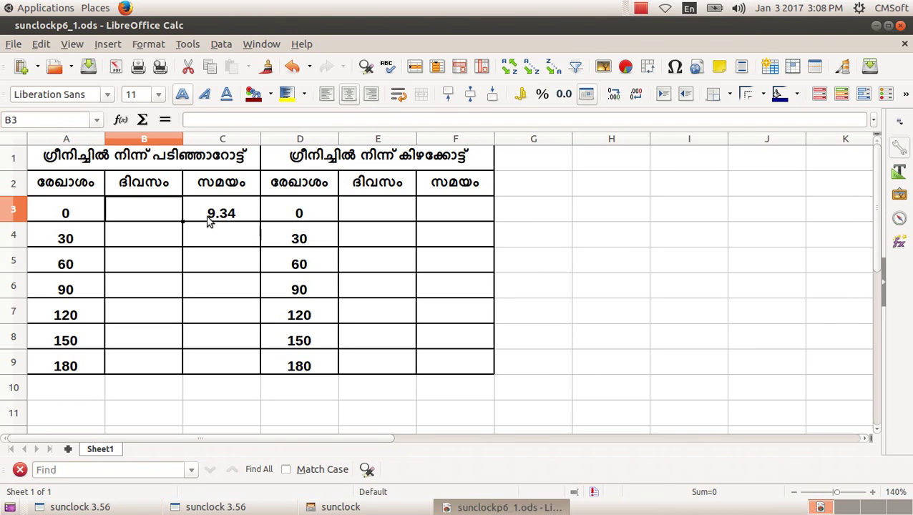
{"action": "type", "text": "3/"}
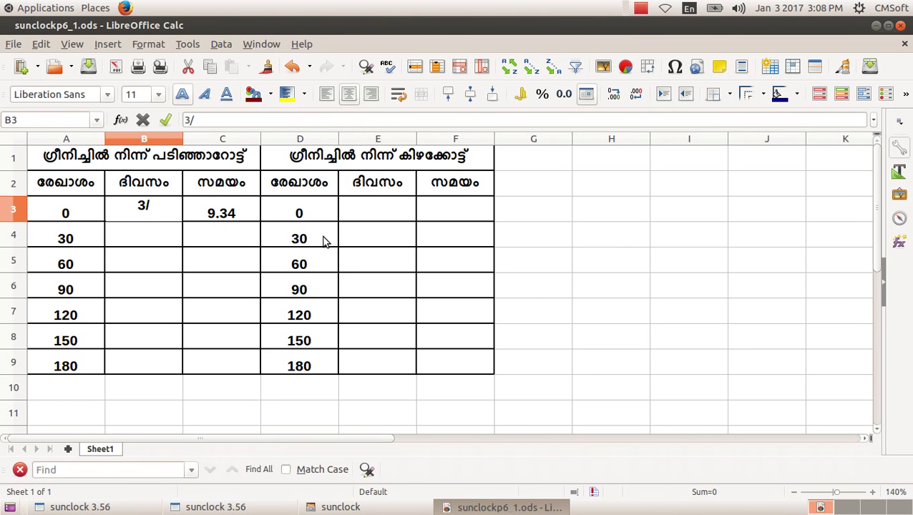
{"action": "type", "text": "1/2017"}
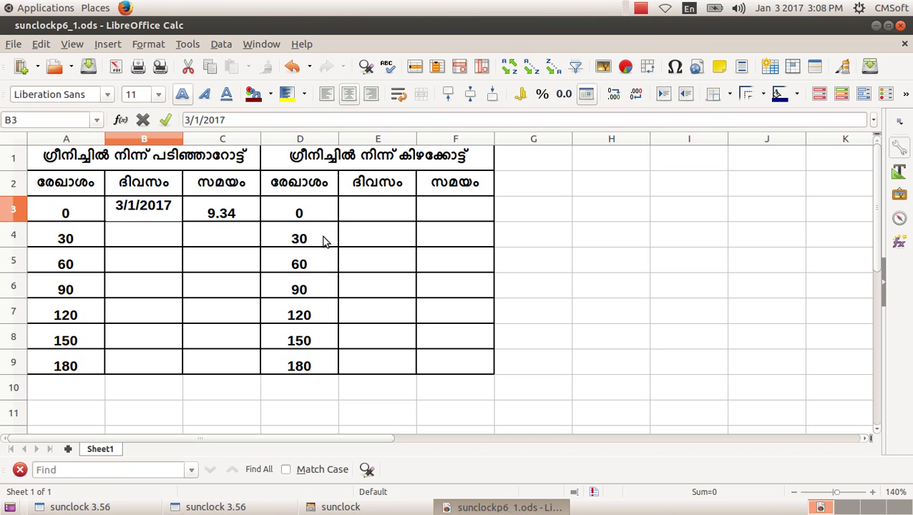
{"action": "key", "text": "Return"}
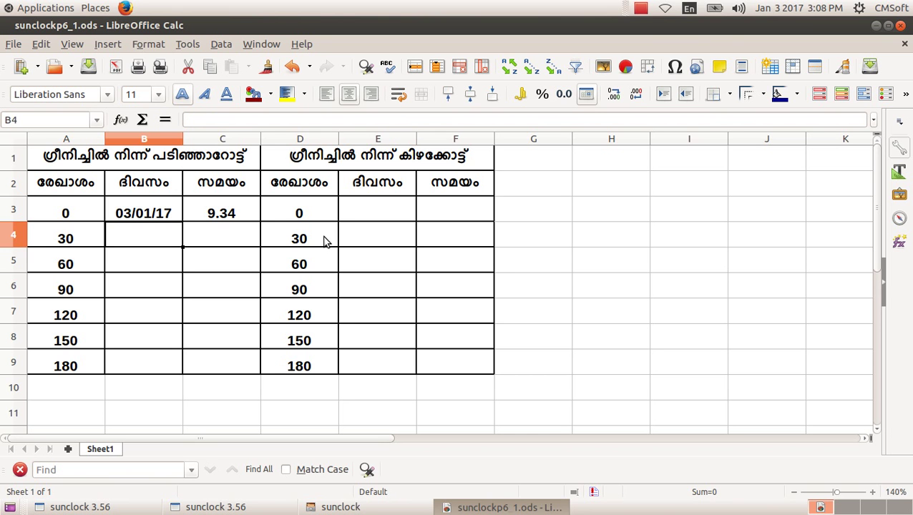
- Return to the Sunclock map and read the solar time at 30° west longitude
{"action": "left_click", "coordinate": [397, 512]}
{"action": "left_click", "coordinate": [497, 507]}
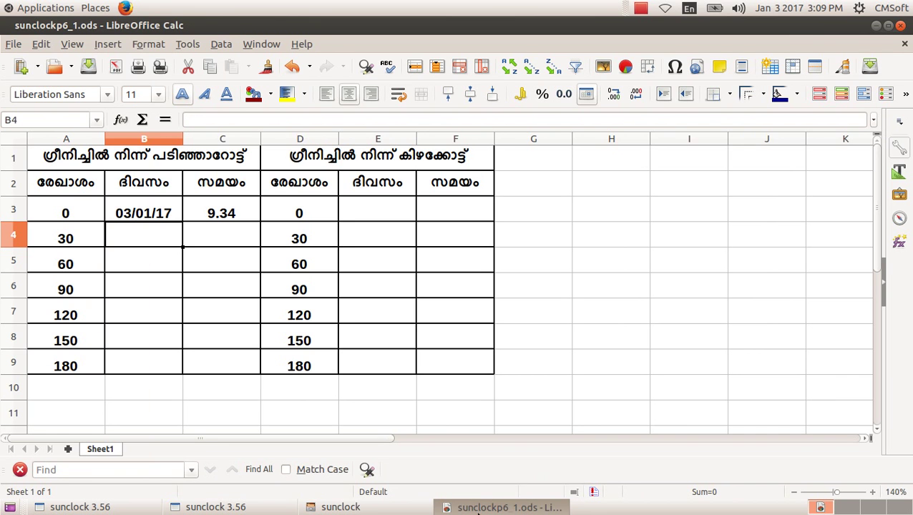
{"action": "left_click", "coordinate": [478, 509]}
{"action": "left_click", "coordinate": [483, 508]}
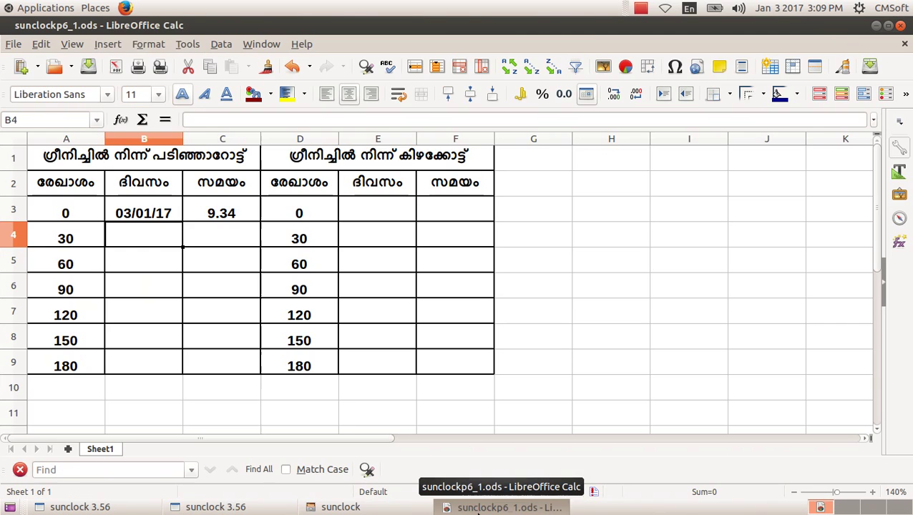
{"action": "left_click", "coordinate": [259, 508]}
{"action": "left_click", "coordinate": [350, 508]}
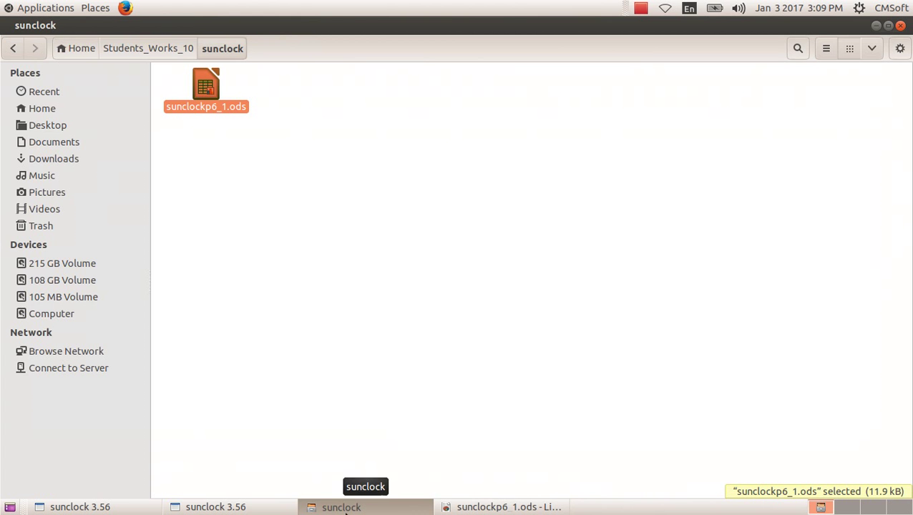
{"action": "left_click", "coordinate": [176, 508]}
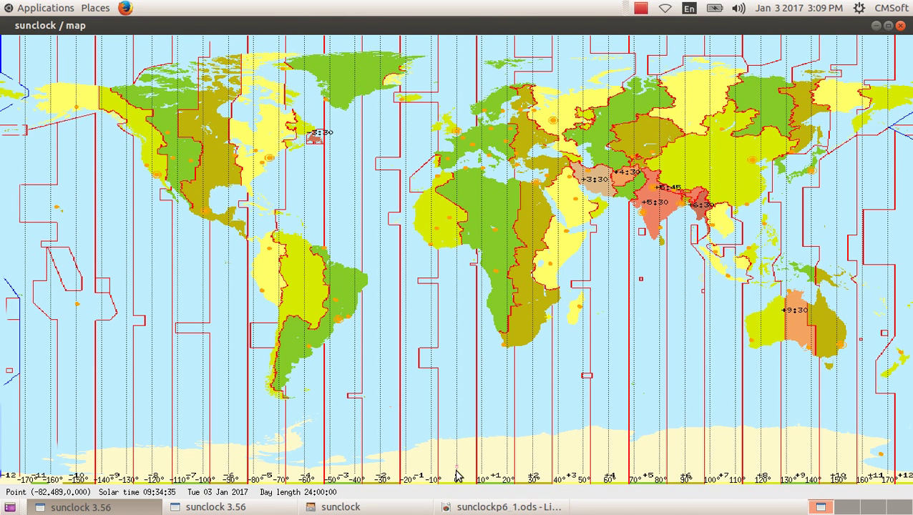
{"action": "left_click", "coordinate": [381, 470]}
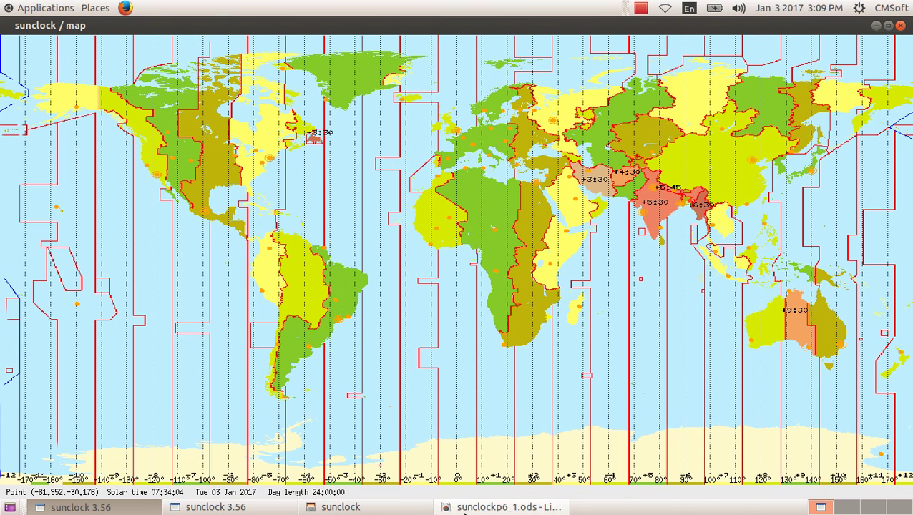
- Switch to the spreadsheet and enter 7.34 in C4 as the time for 30° west
{"action": "left_click", "coordinate": [505, 506]}
{"action": "left_click", "coordinate": [200, 233]}
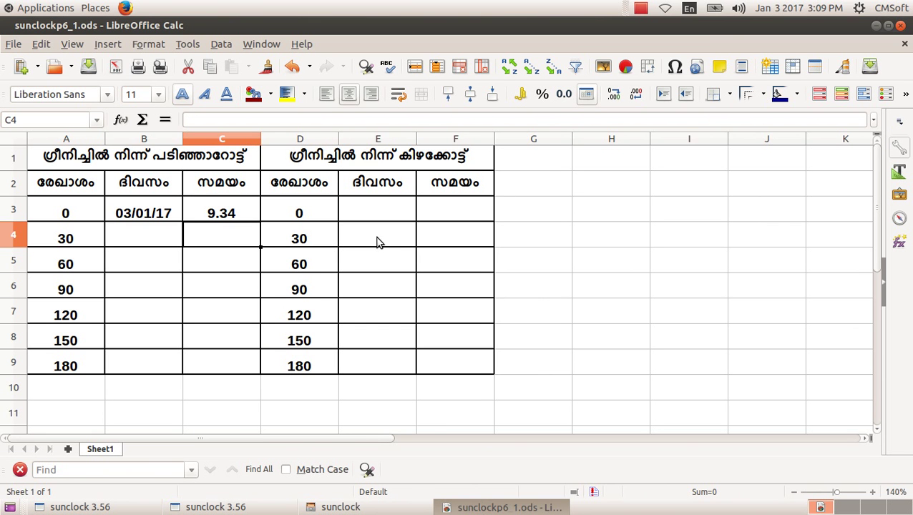
{"action": "type", "text": "7.34"}
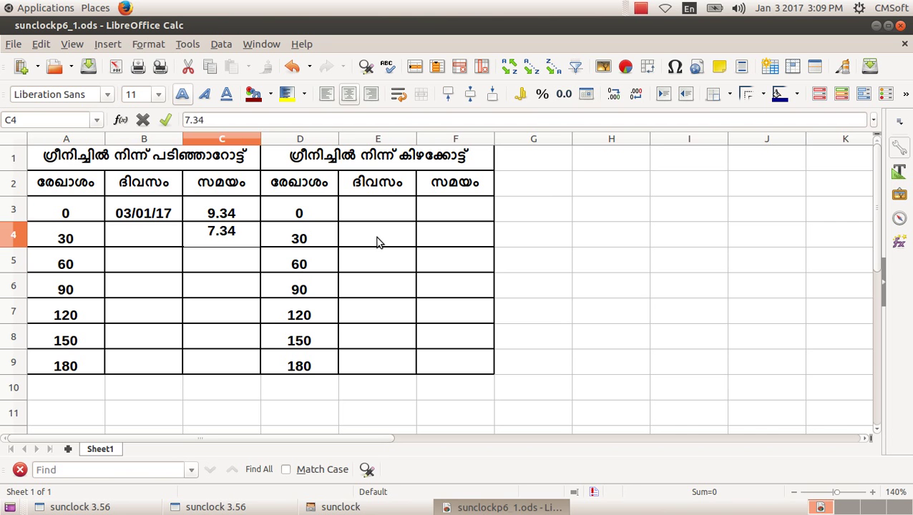
{"action": "key", "text": "Return"}
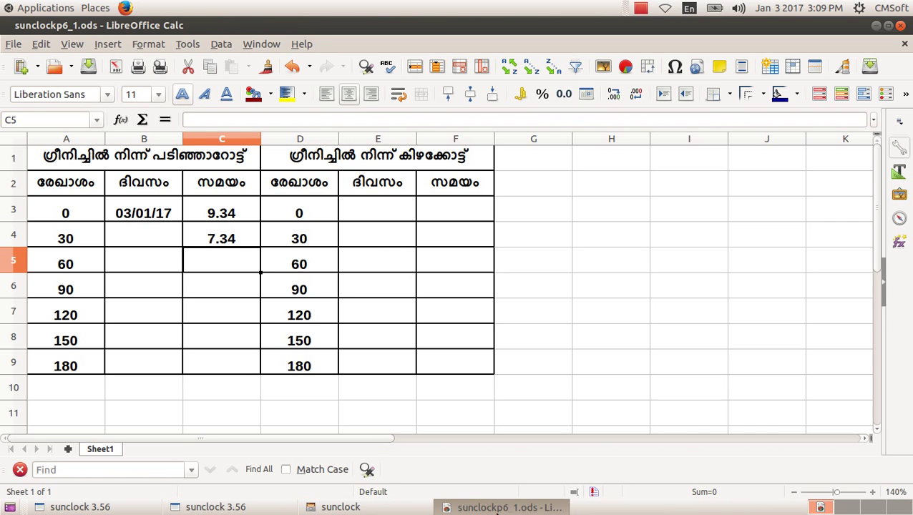
- Read the solar time at 60° west on the Sunclock map and enter 5.34 in C5 of the spreadsheet
{"action": "left_click", "coordinate": [495, 507]}
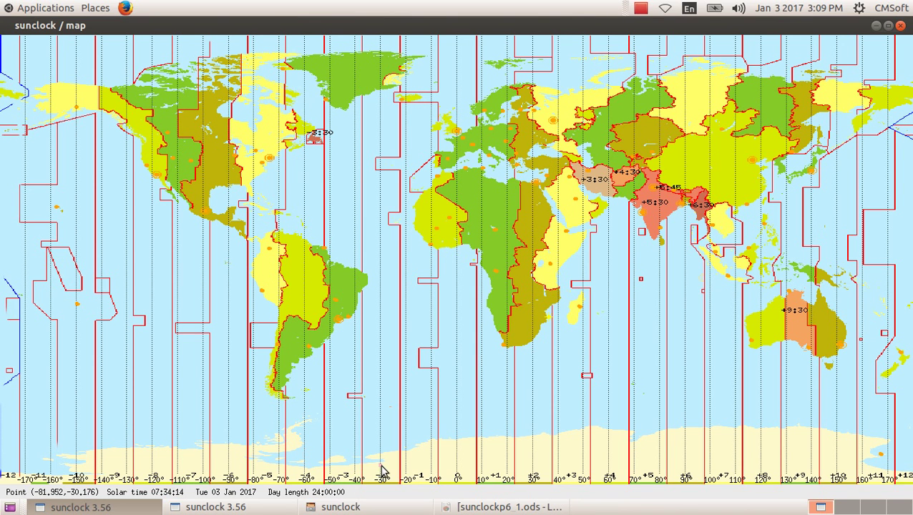
{"action": "left_click", "coordinate": [305, 470]}
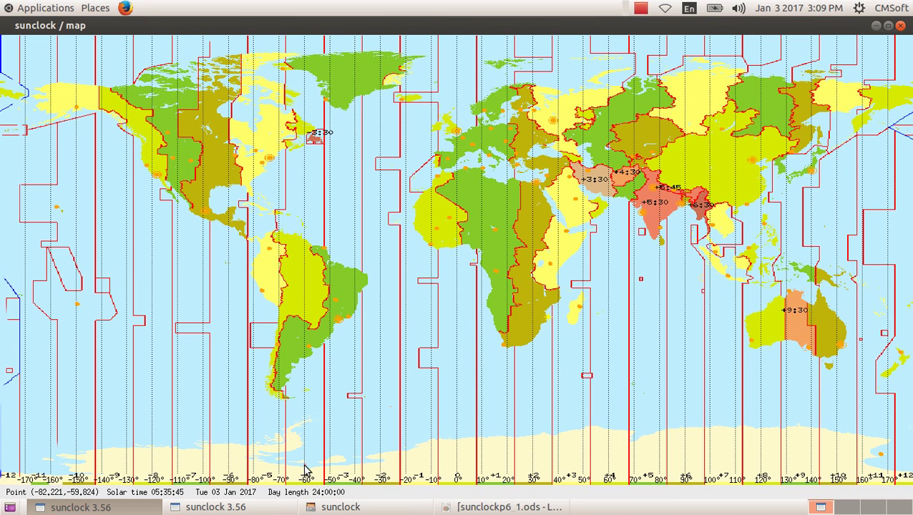
{"action": "left_click", "coordinate": [472, 507]}
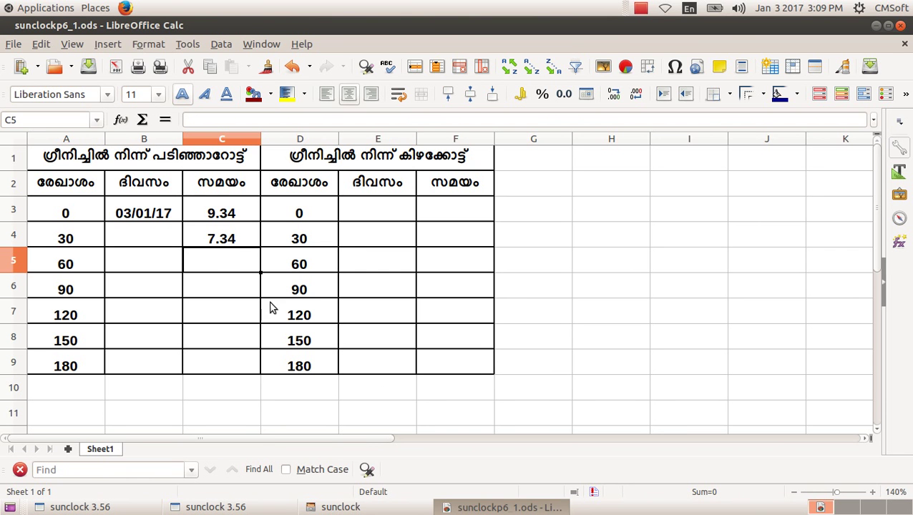
{"action": "type", "text": "5.34"}
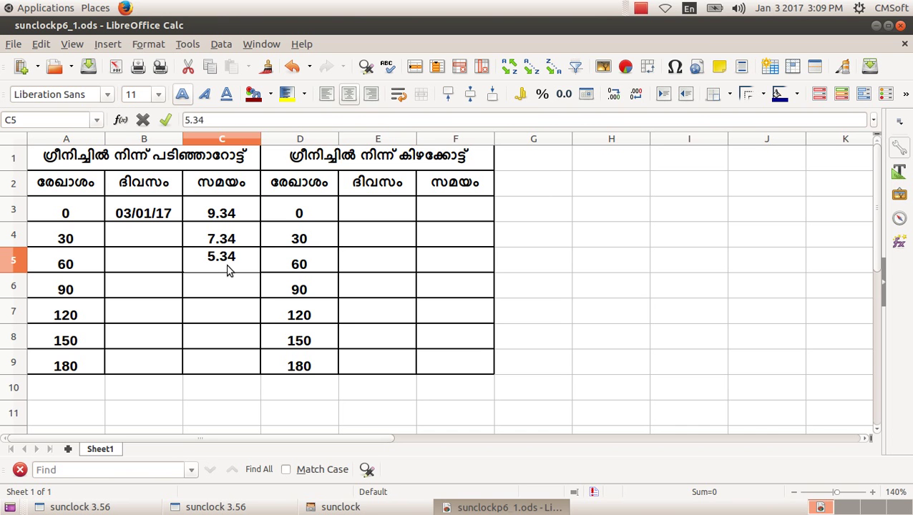
{"action": "key", "text": "Return"}
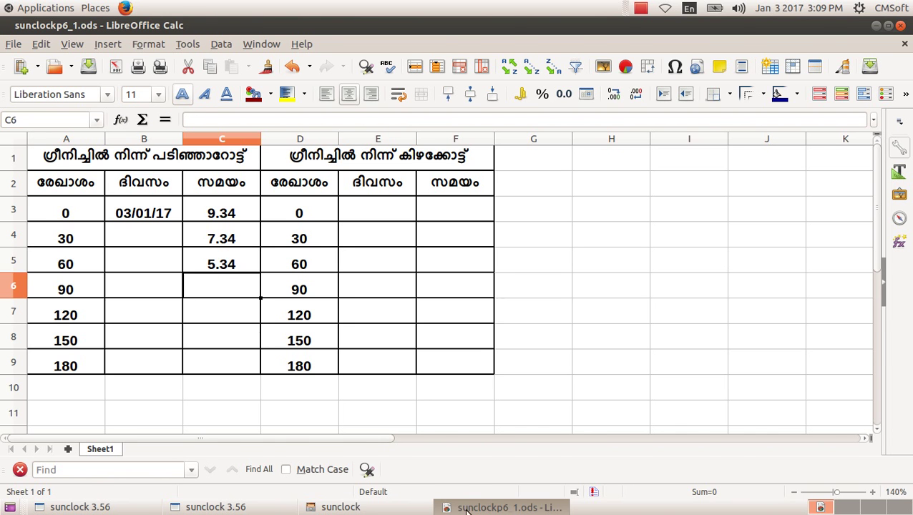
- Read the solar time at 90° west on the Sunclock map and enter 3.34 in C6 of the spreadsheet
{"action": "left_click", "coordinate": [336, 506]}
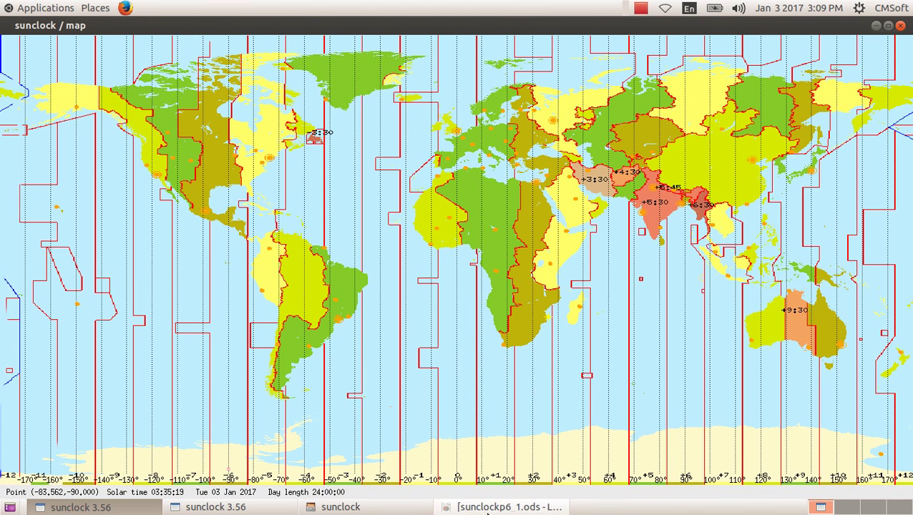
{"action": "left_click", "coordinate": [497, 506]}
{"action": "type", "text": "3.34"}
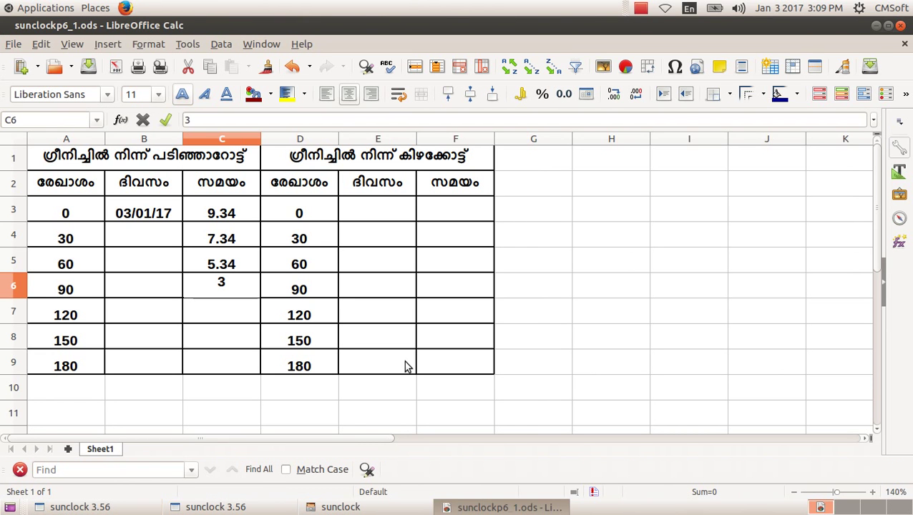
{"action": "key", "text": "Return"}
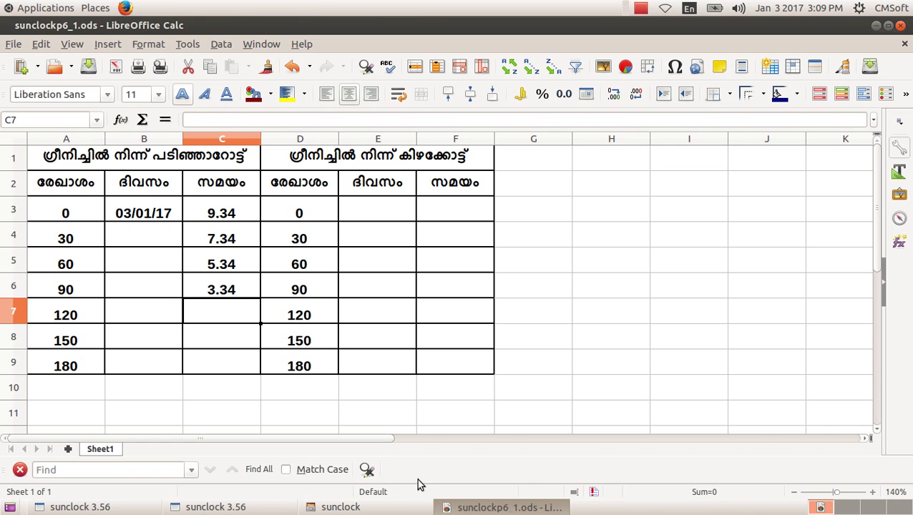
- Read the solar time at 120° west on the Sunclock map and enter 1.34 in C7 of the spreadsheet
{"action": "left_click", "coordinate": [343, 507]}
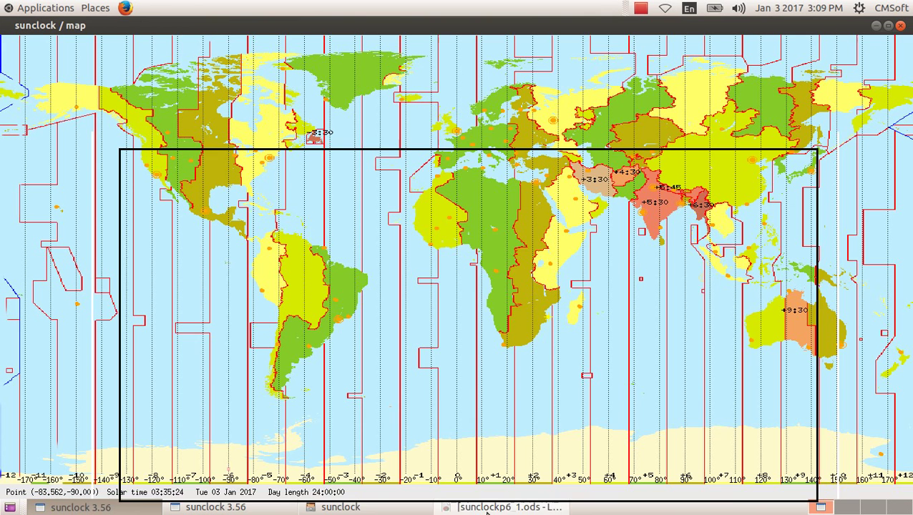
{"action": "left_click", "coordinate": [153, 469]}
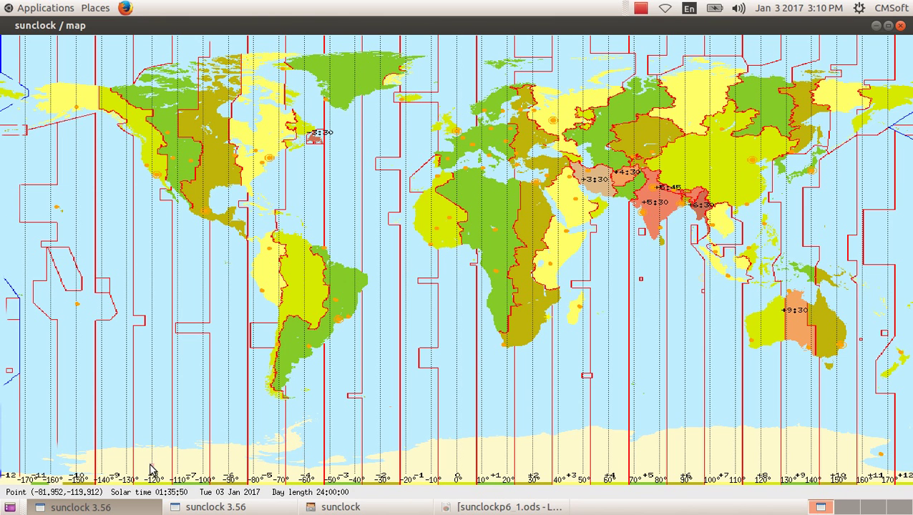
{"action": "left_click", "coordinate": [151, 469]}
{"action": "left_click", "coordinate": [447, 507]}
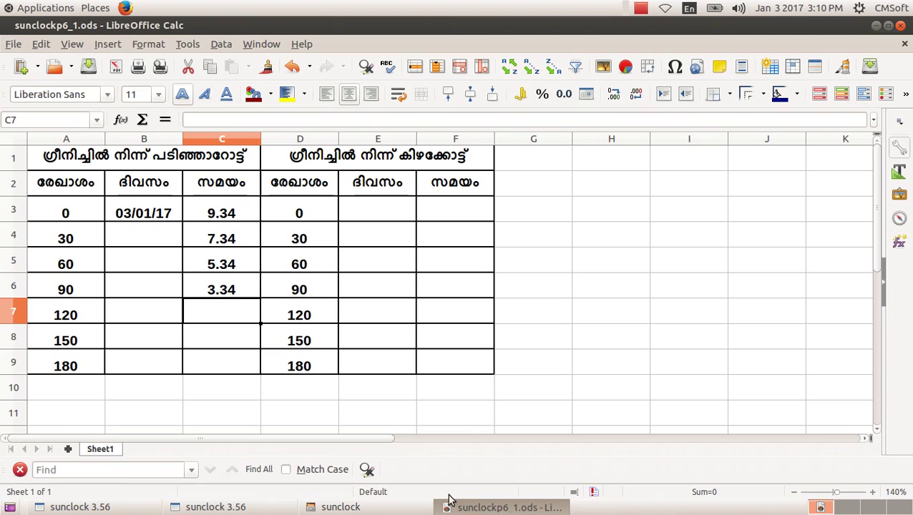
{"action": "type", "text": "1.34"}
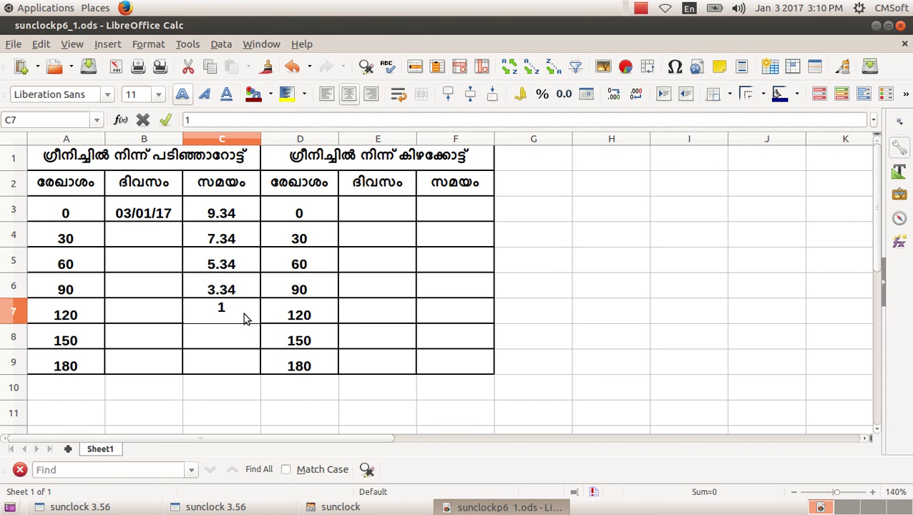
{"action": "key", "text": "Return"}
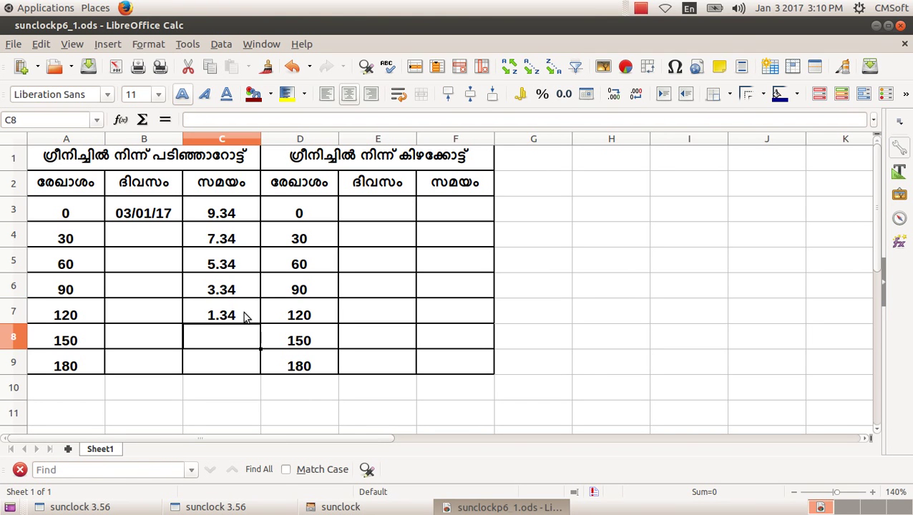
- Read the solar time and date at 150° west on the Sunclock map and enter 23.34 in C8 and 2/1/2017 in B8
{"action": "left_click", "coordinate": [477, 510]}
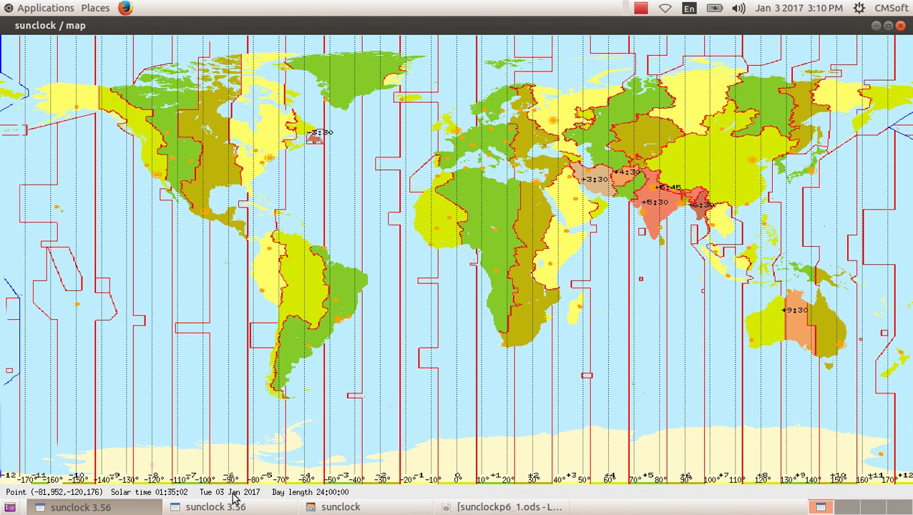
{"action": "left_click", "coordinate": [77, 470]}
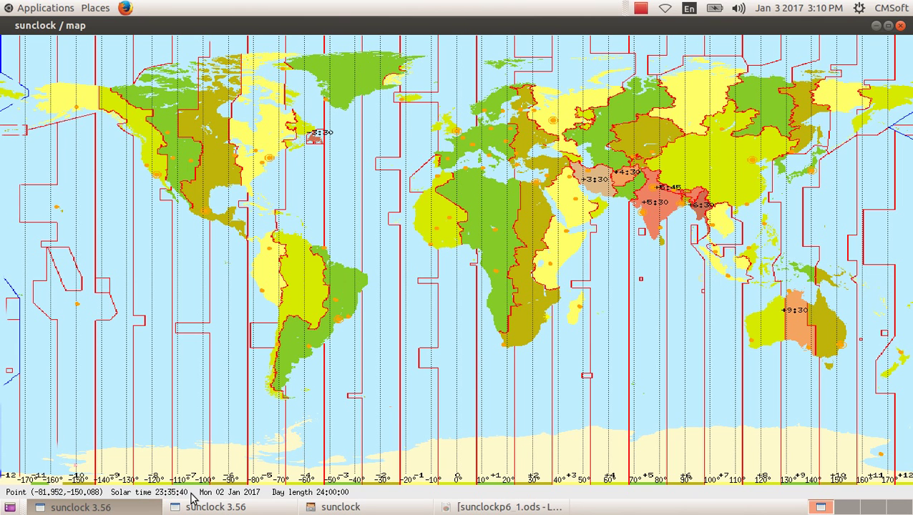
{"action": "left_click", "coordinate": [508, 506]}
{"action": "type", "text": "23.34"}
{"action": "key", "text": "Left"}
{"action": "key", "text": "Left"}
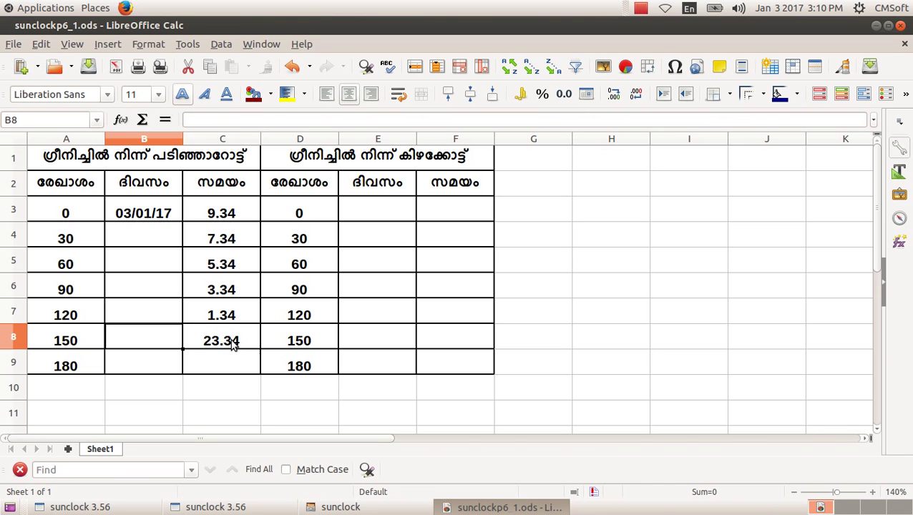
{"action": "left_click", "coordinate": [165, 337]}
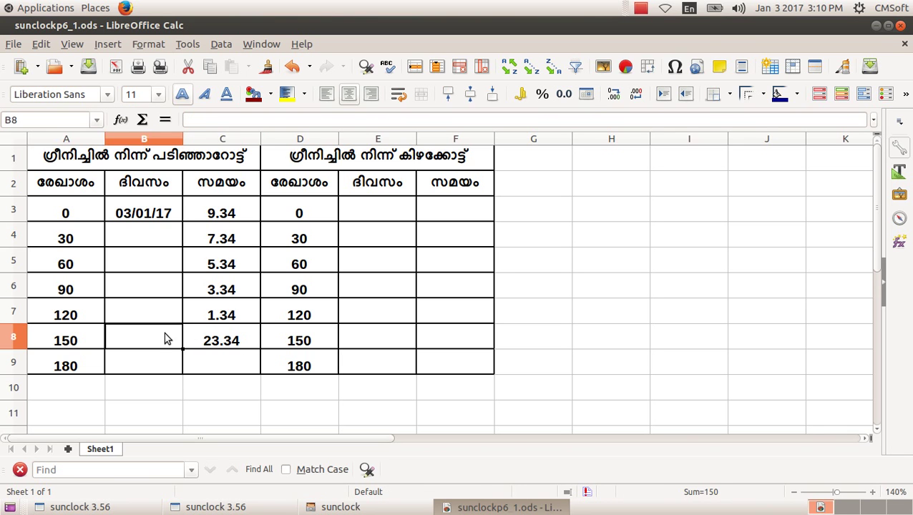
{"action": "type", "text": "2/1/2017"}
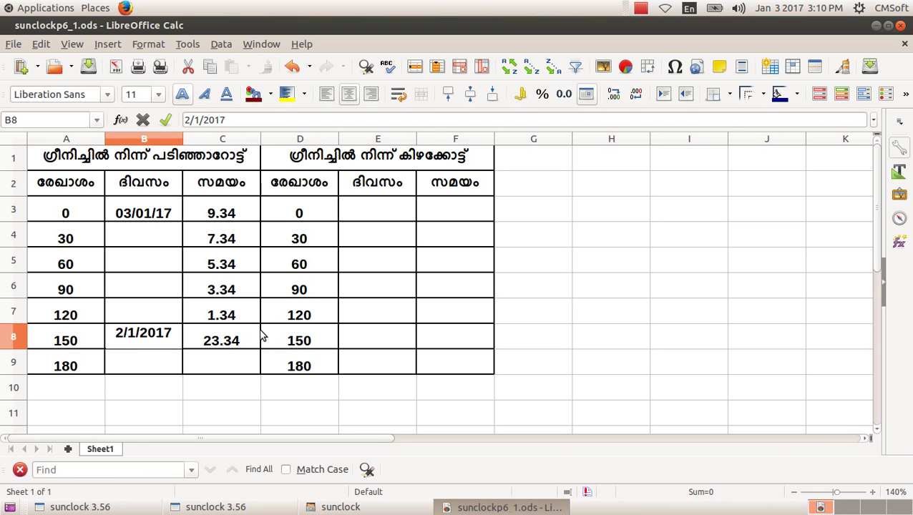
{"action": "key", "text": "Return"}
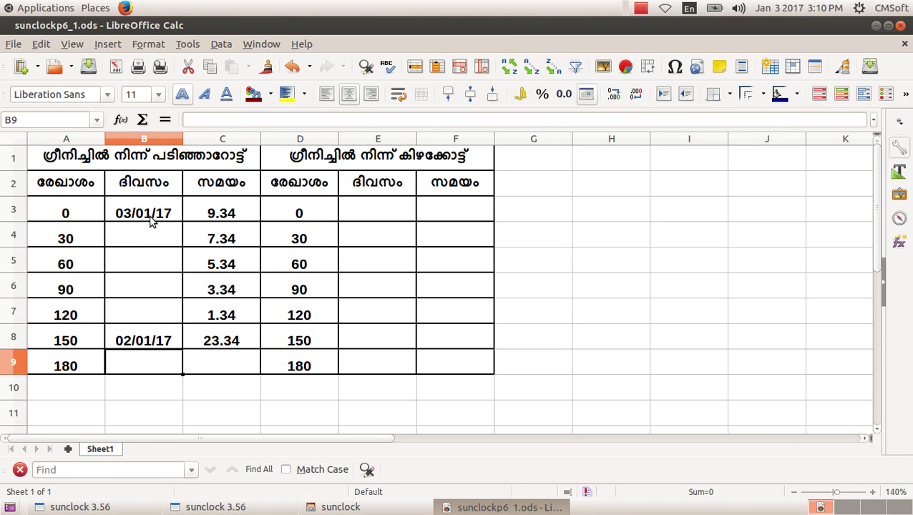
- Read the solar time and date at 180° west on the Sunclock map and enter 21.34 in C9 and 2/1/2017 in B9
{"action": "left_click", "coordinate": [208, 359]}
{"action": "left_click", "coordinate": [474, 510]}
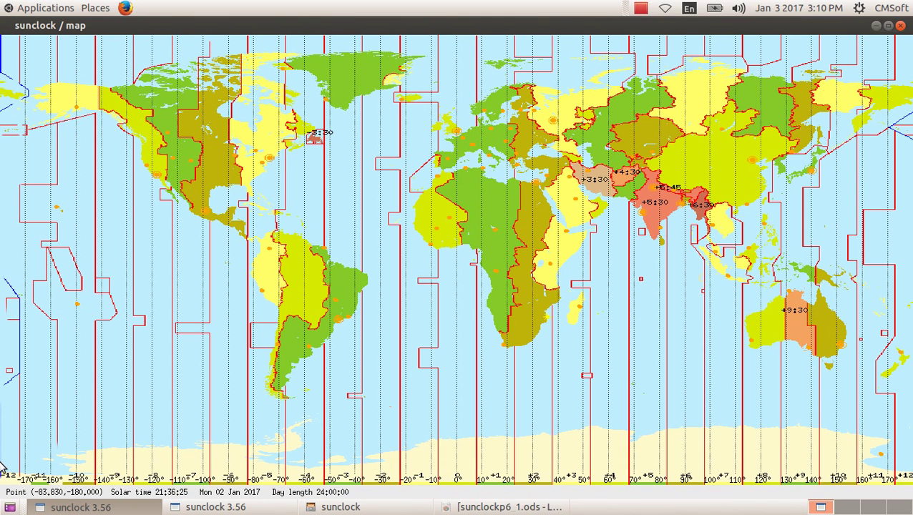
{"action": "left_click", "coordinate": [491, 505]}
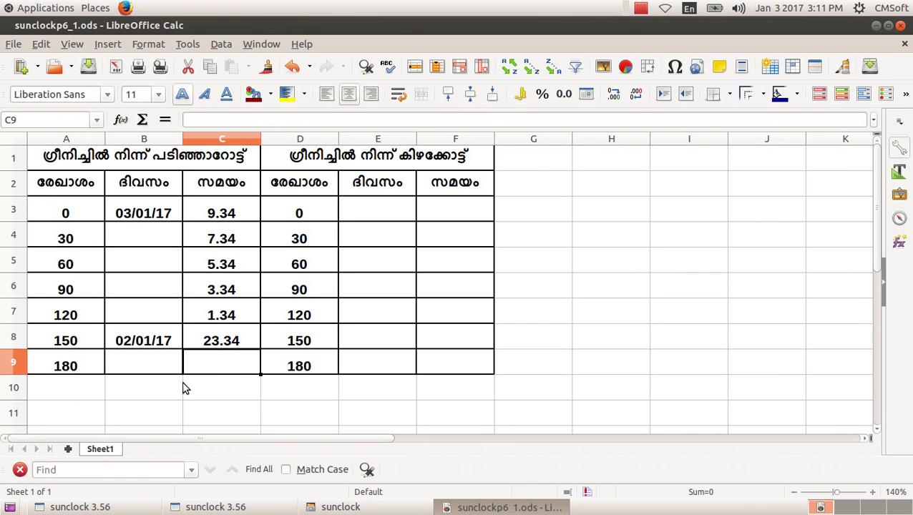
{"action": "type", "text": "21.34"}
{"action": "key", "text": "Left"}
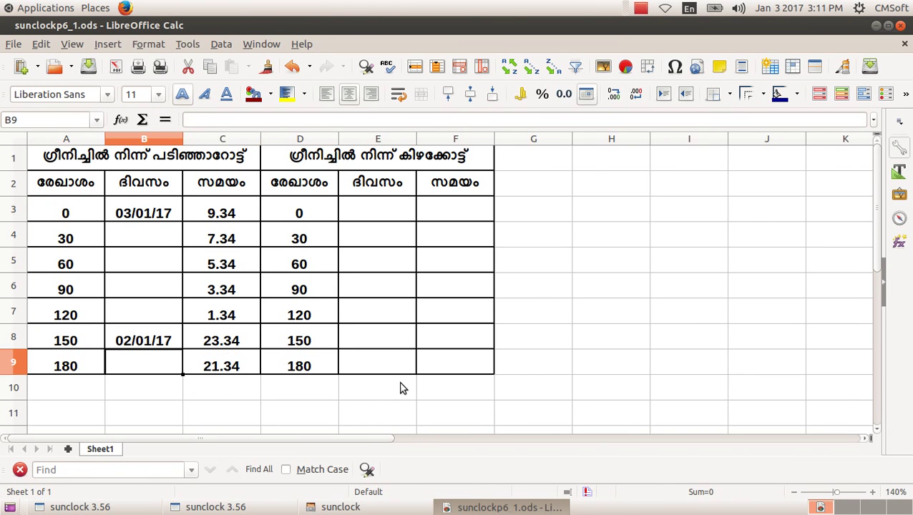
{"action": "type", "text": "2/1/"}
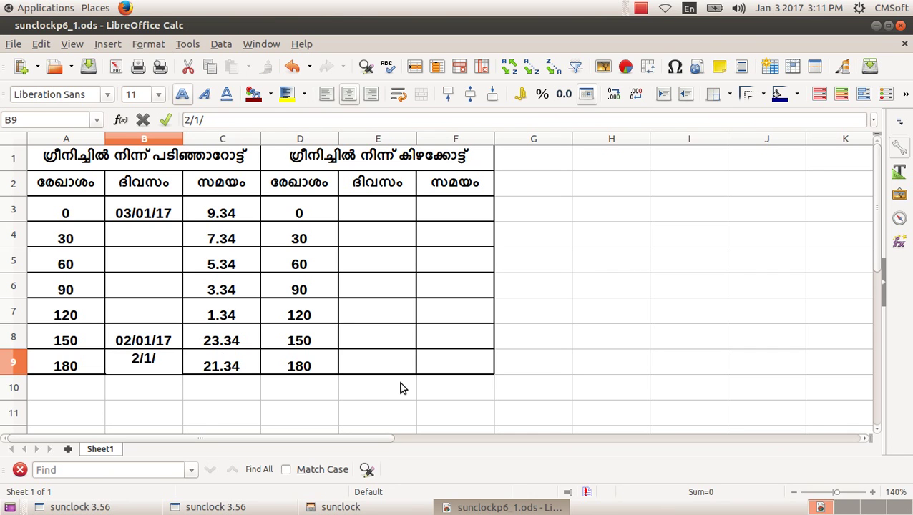
{"action": "type", "text": "2017"}
{"action": "key", "text": "Up"}
- Copy the date 03/01/17 from B3 into B4 through B7 for 30° to 120° west
{"action": "key", "text": "Up"}
{"action": "key", "text": "Up"}
{"action": "key", "text": "Up"}
{"action": "key", "text": "Up"}
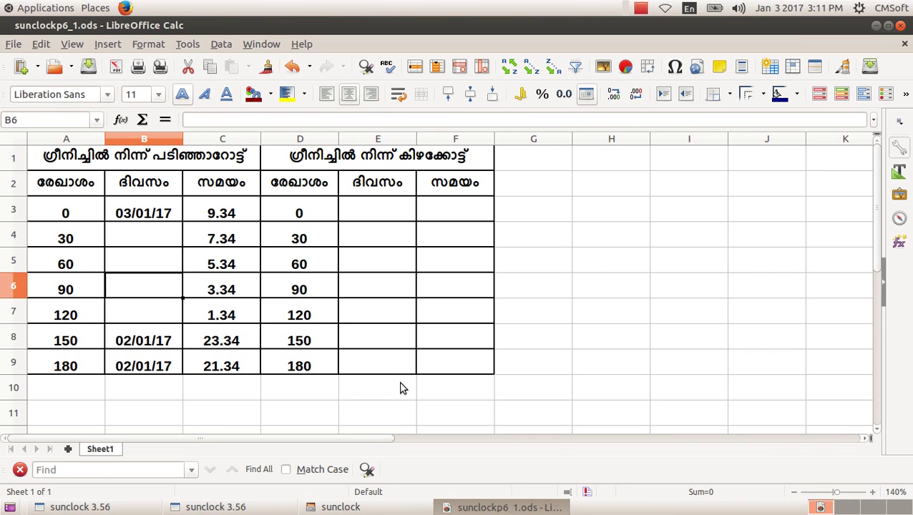
{"action": "key", "text": "Up"}
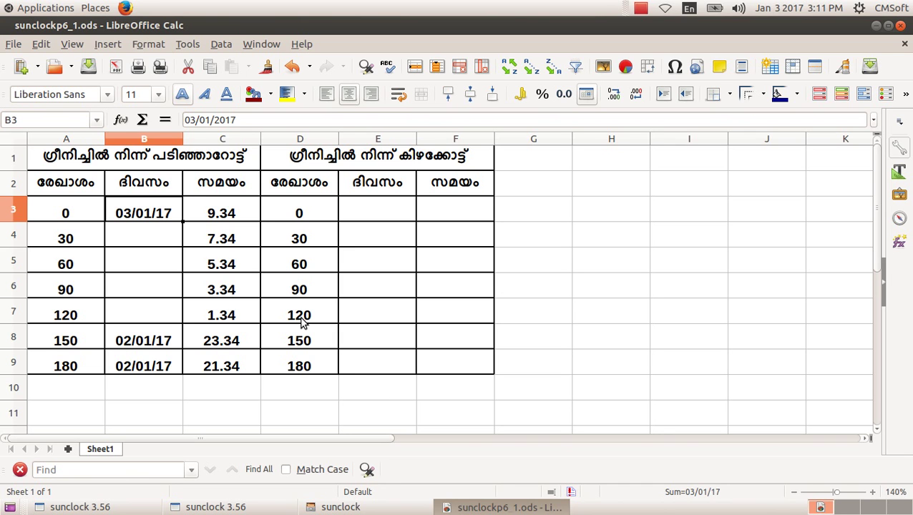
{"action": "left_click", "coordinate": [171, 239]}
{"action": "type", "text": "03/01/17"}
{"action": "left_click", "coordinate": [163, 265]}
{"action": "type", "text": "03/01/17"}
{"action": "left_click", "coordinate": [163, 290]}
{"action": "type", "text": "03/01/17"}
{"action": "left_click", "coordinate": [156, 315]}
{"action": "key", "text": "ctrl+v"}
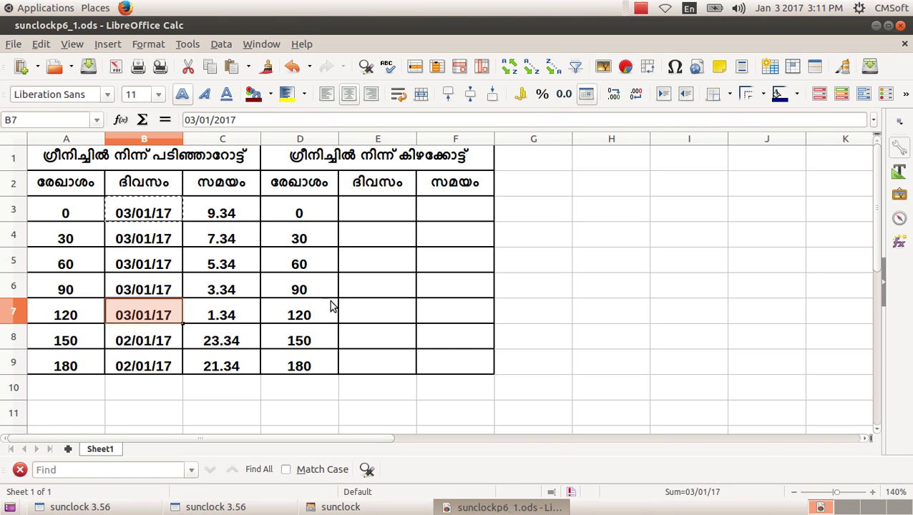
{"action": "left_click", "coordinate": [374, 231]}
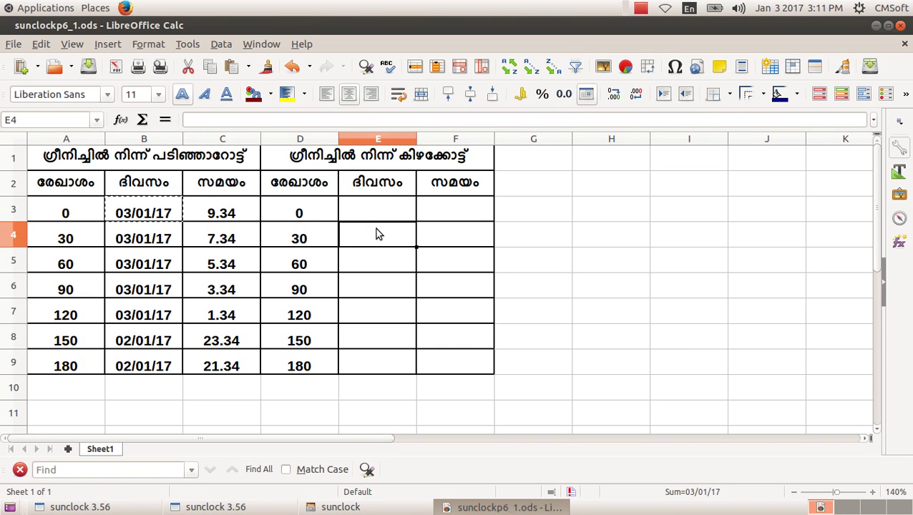
{"action": "double_click", "coordinate": [360, 235]}
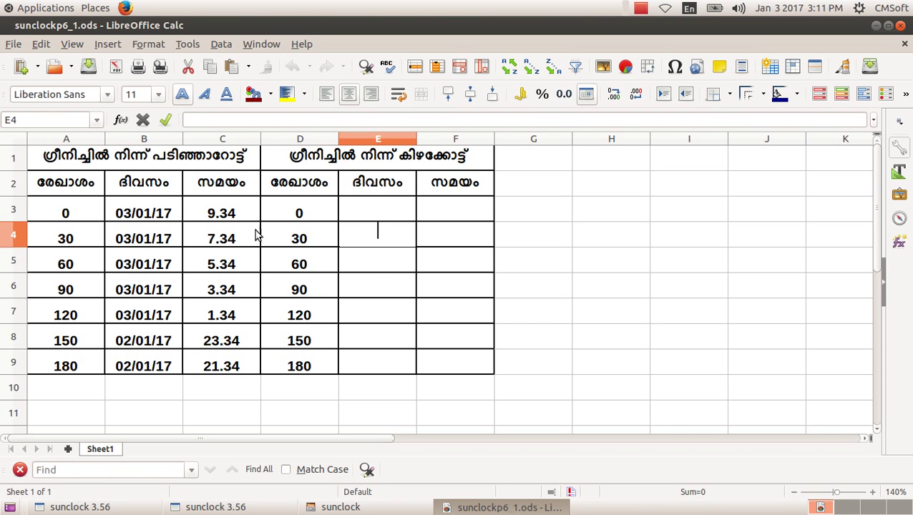
{"action": "left_click", "coordinate": [496, 321]}
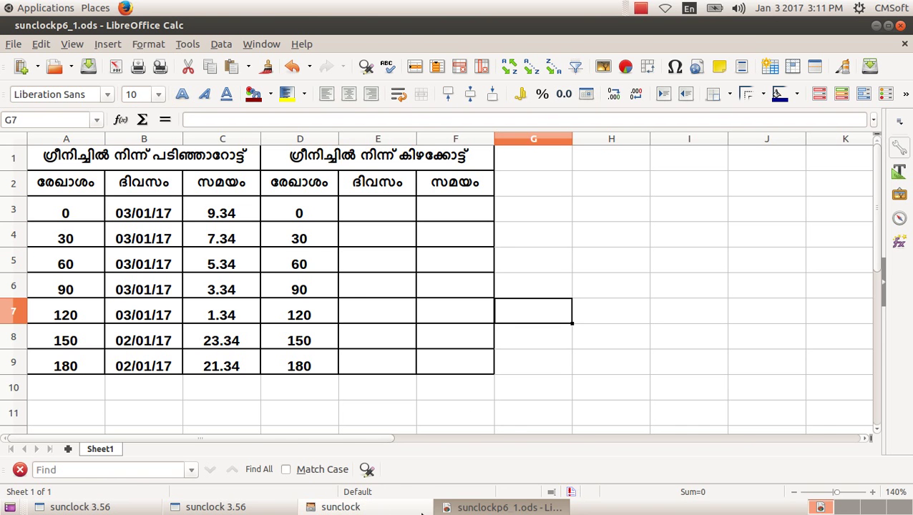
- Check the solar time for London and for 0° longitude on the Sunclock map
{"action": "left_click", "coordinate": [482, 506]}
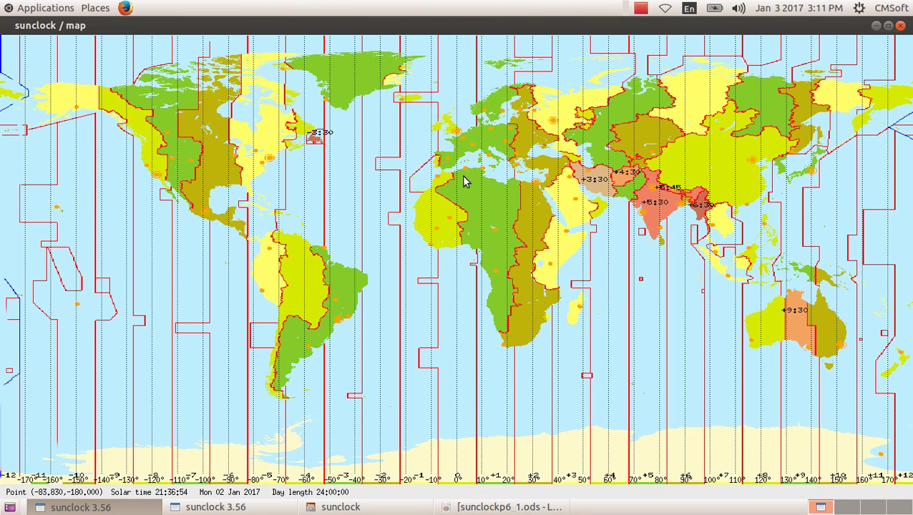
{"action": "left_click", "coordinate": [458, 136]}
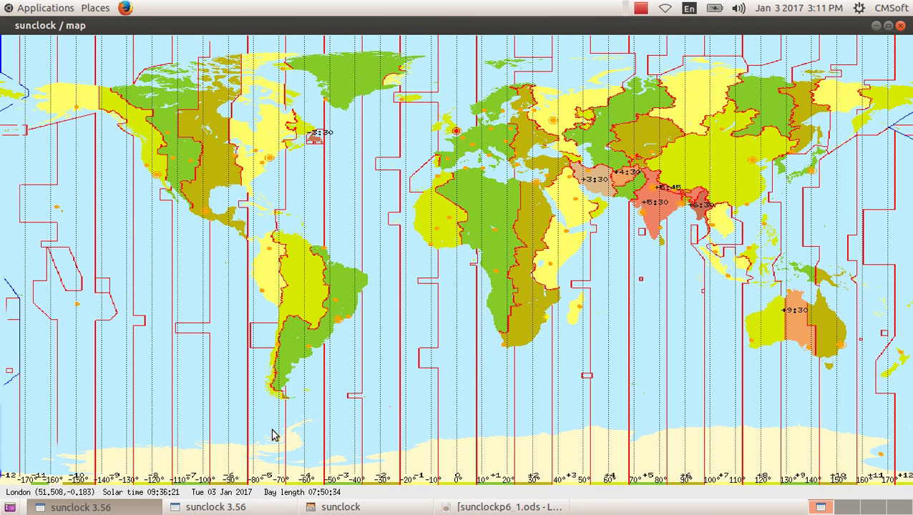
{"action": "left_click", "coordinate": [504, 507]}
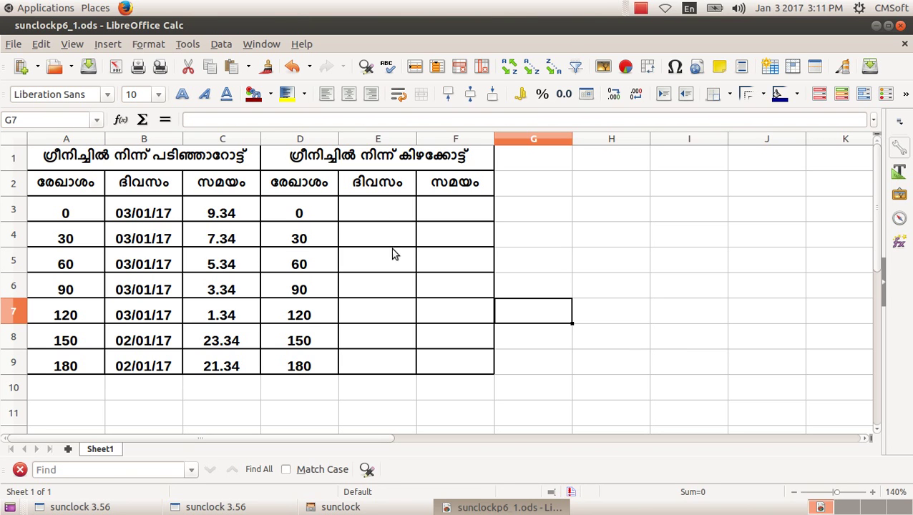
{"action": "left_click", "coordinate": [365, 508]}
{"action": "left_click", "coordinate": [364, 508]}
{"action": "left_click", "coordinate": [80, 507]}
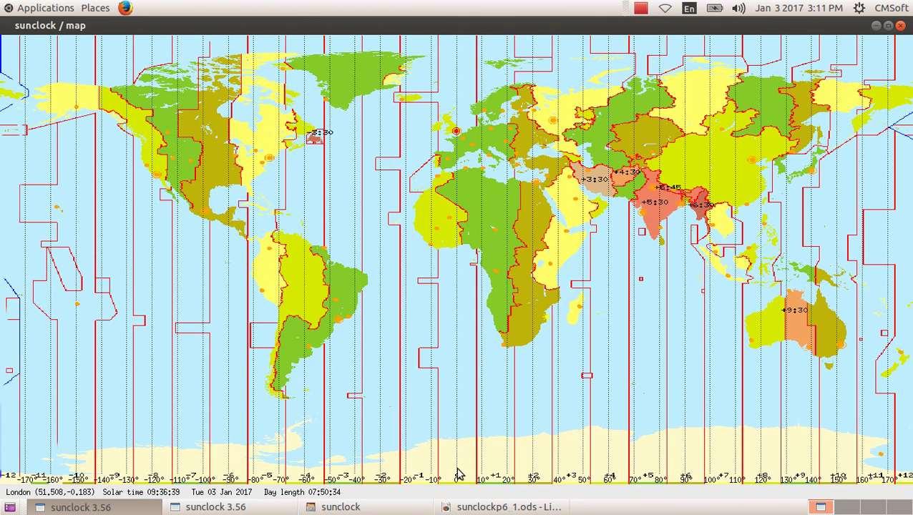
{"action": "left_click", "coordinate": [458, 473]}
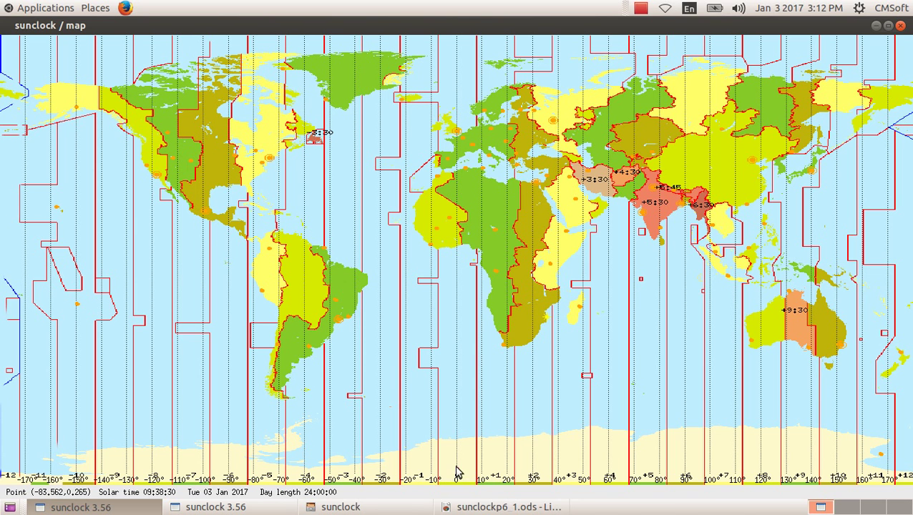
{"action": "left_click", "coordinate": [497, 510]}
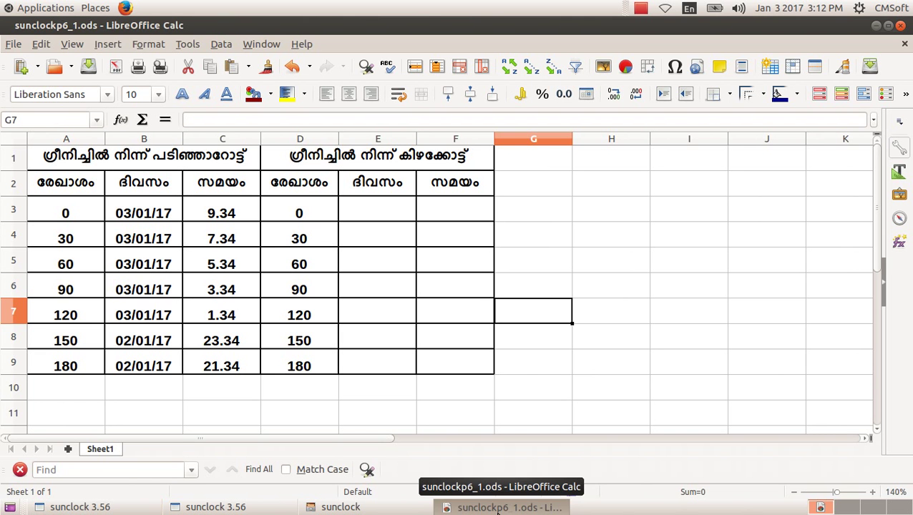
{"action": "left_click", "coordinate": [498, 509]}
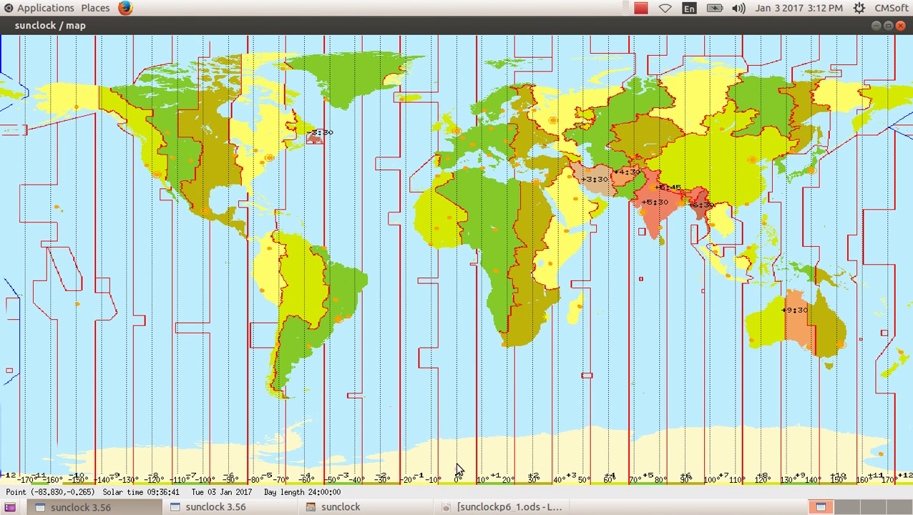
- Switch to the spreadsheet and enter 9.36 in F3 as the time for 0° in the eastward table
{"action": "left_click", "coordinate": [504, 507]}
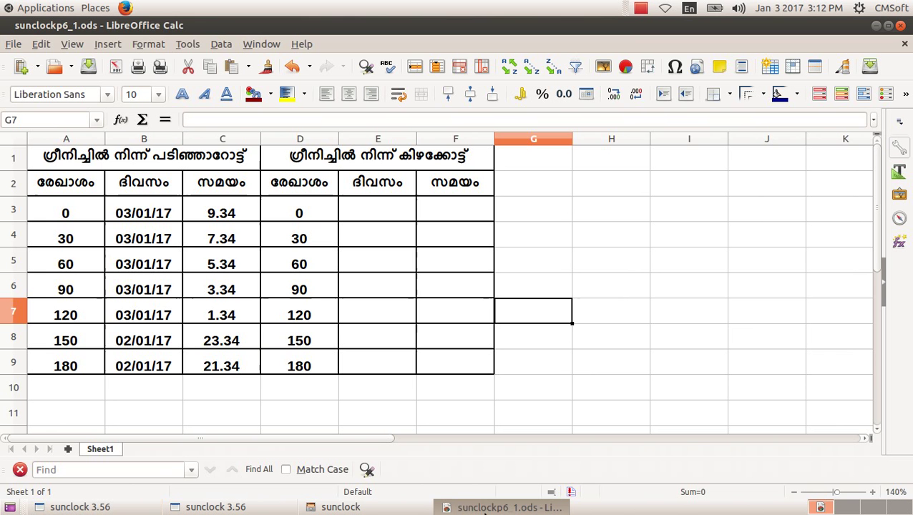
{"action": "left_click", "coordinate": [447, 214]}
{"action": "type", "text": "3"}
{"action": "key", "text": "BackSpace"}
{"action": "type", "text": "9.36"}
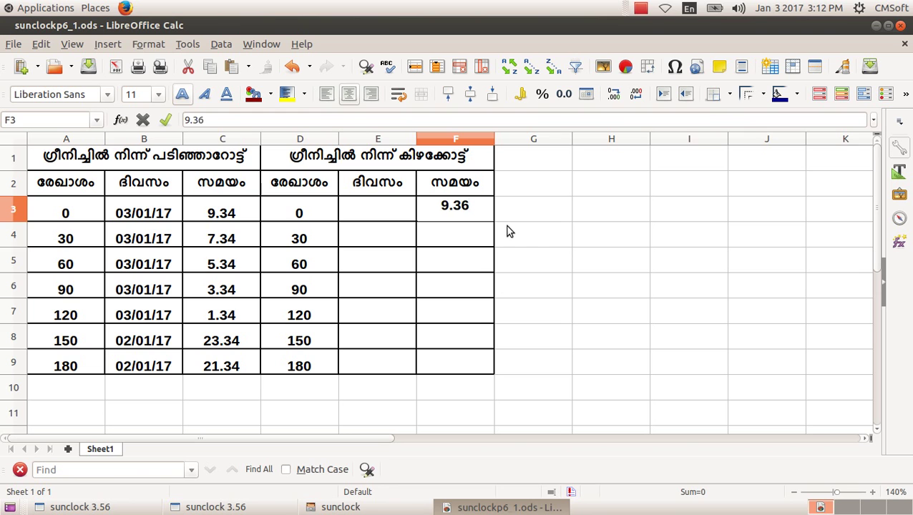
{"action": "key", "text": "Return"}
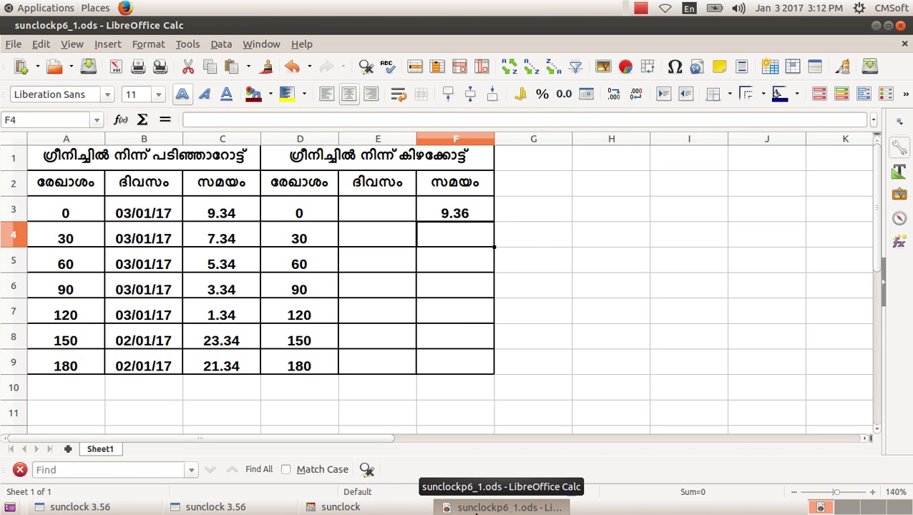
- Read the solar time at 30° east on the Sunclock map and enter 11.36 in F4 of the spreadsheet
{"action": "left_click", "coordinate": [475, 506]}
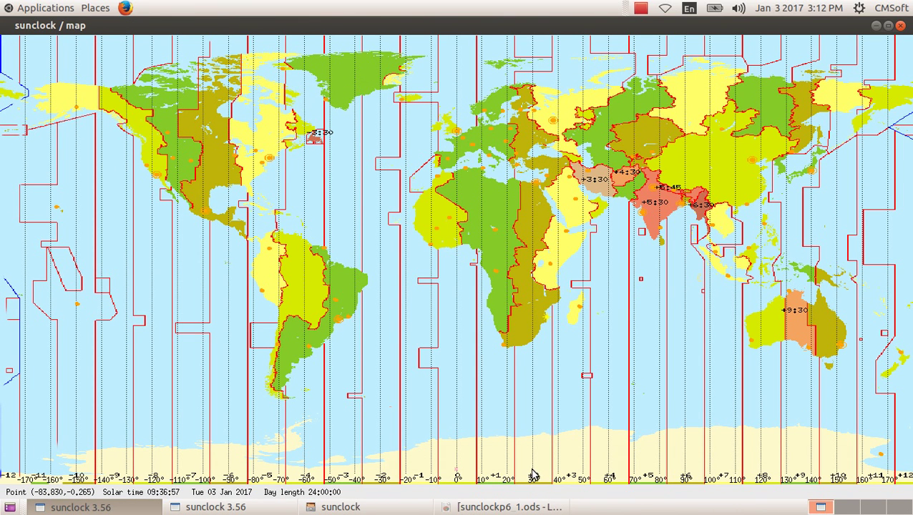
{"action": "left_click", "coordinate": [533, 472]}
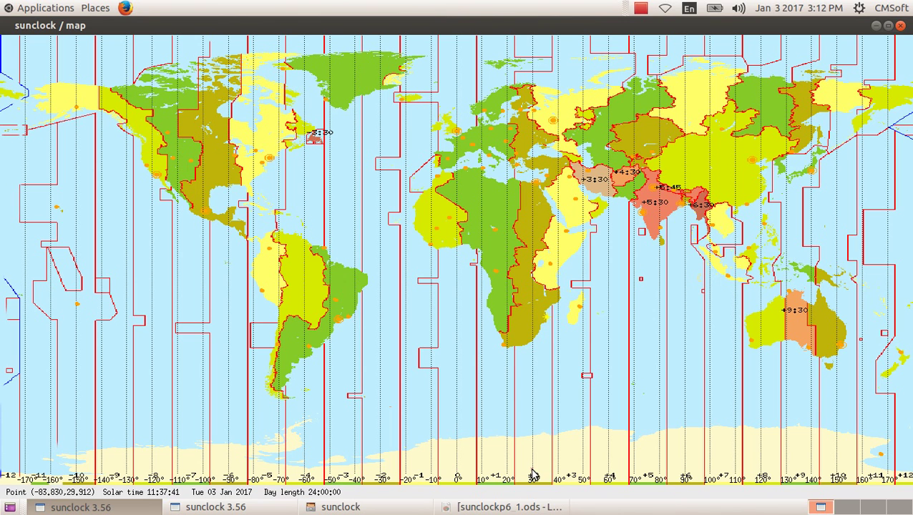
{"action": "left_click", "coordinate": [509, 506]}
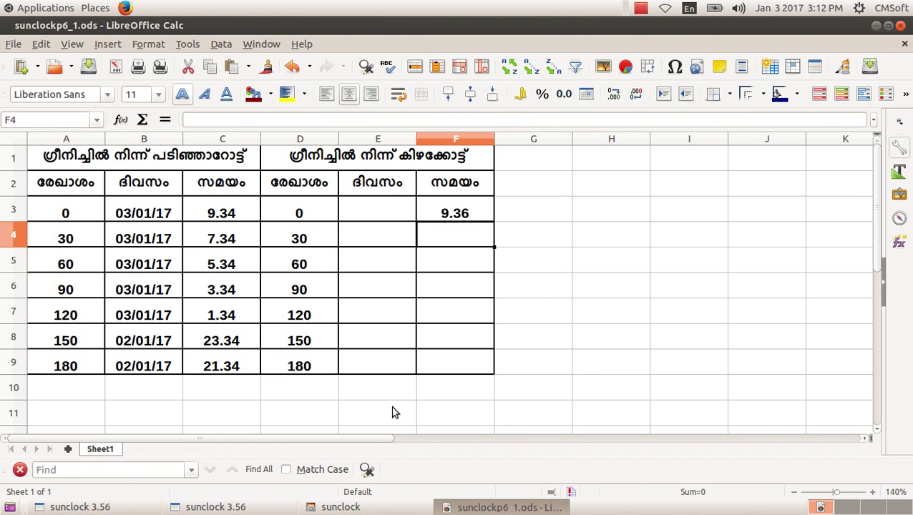
{"action": "type", "text": "11.36"}
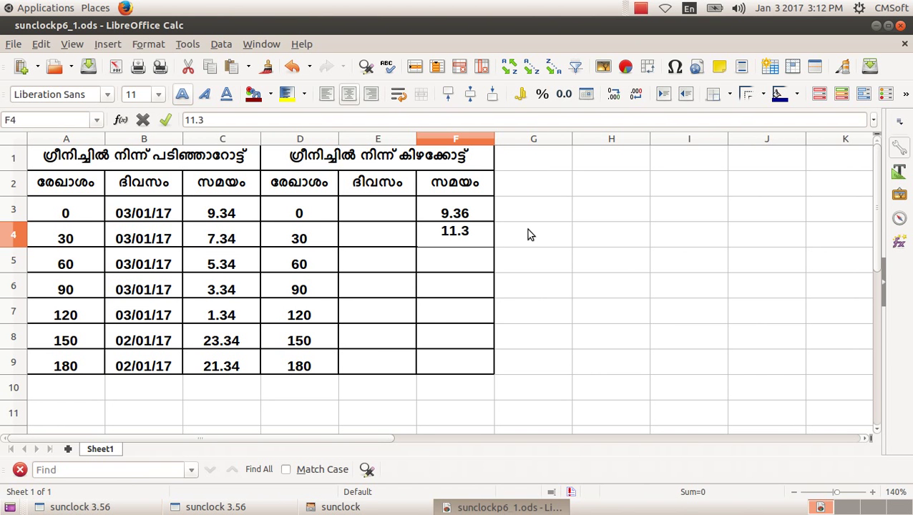
{"action": "key", "text": "Return"}
- Check the solar time at 60° east on the Sunclock map and enter 13.36 in F5 of the spreadsheet
{"action": "left_click", "coordinate": [504, 506]}
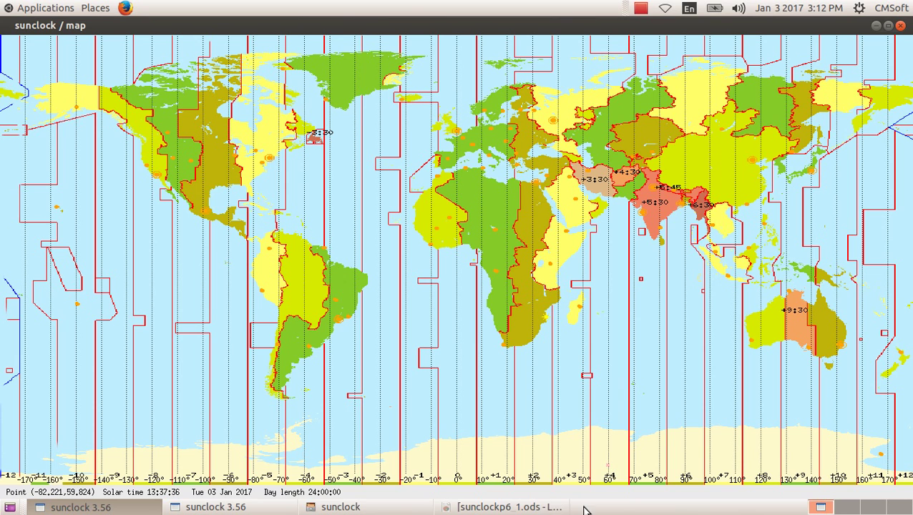
{"action": "left_click", "coordinate": [529, 507]}
{"action": "type", "text": "13.36"}
{"action": "key", "text": "Return"}
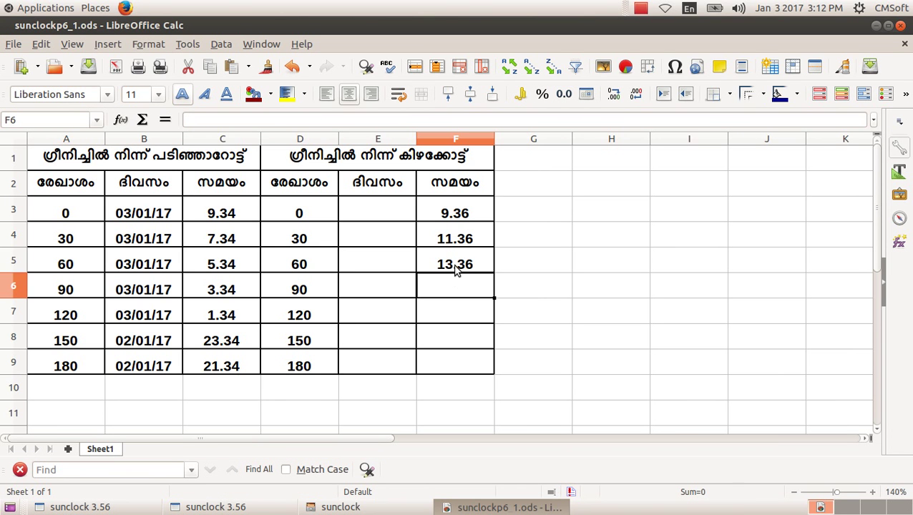
- Look up the solar time at 90° east on the Sunclock map and enter 15.36 in F6 of the spreadsheet
{"action": "left_click", "coordinate": [529, 507]}
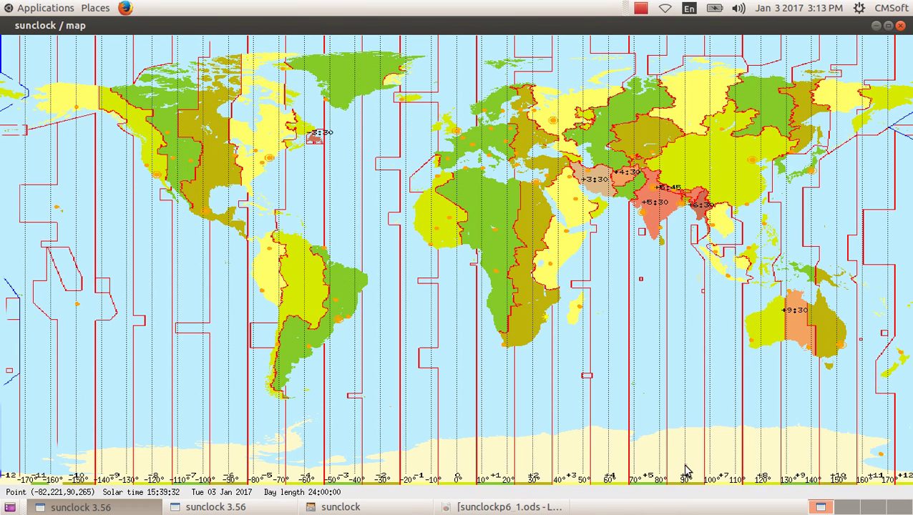
{"action": "left_click", "coordinate": [526, 506]}
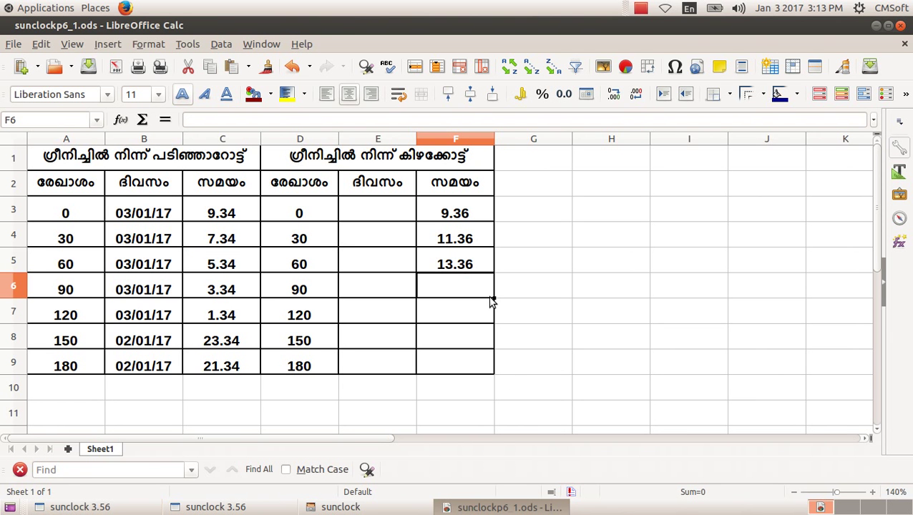
{"action": "type", "text": "15.36"}
{"action": "key", "text": "Return"}
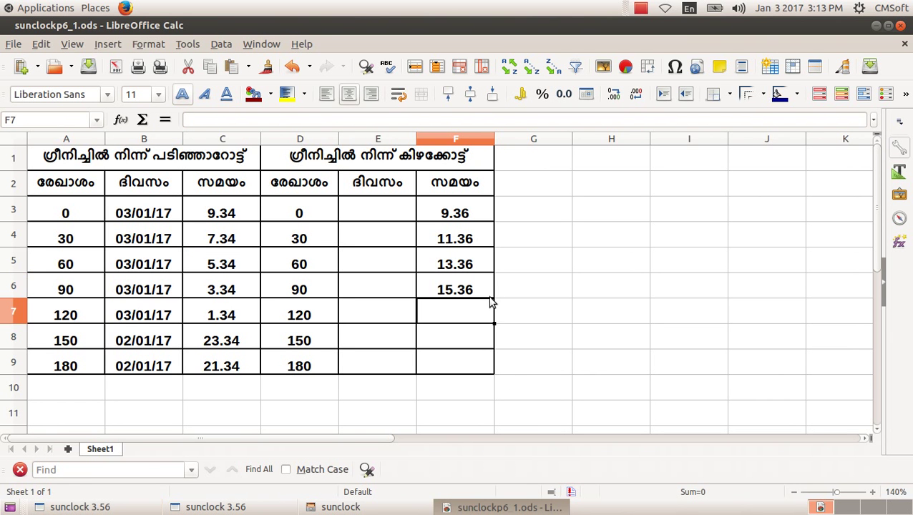
- Read the solar time at 120° east on the Sunclock map and enter 17.36 in F7 of the spreadsheet
{"action": "left_click", "coordinate": [509, 506]}
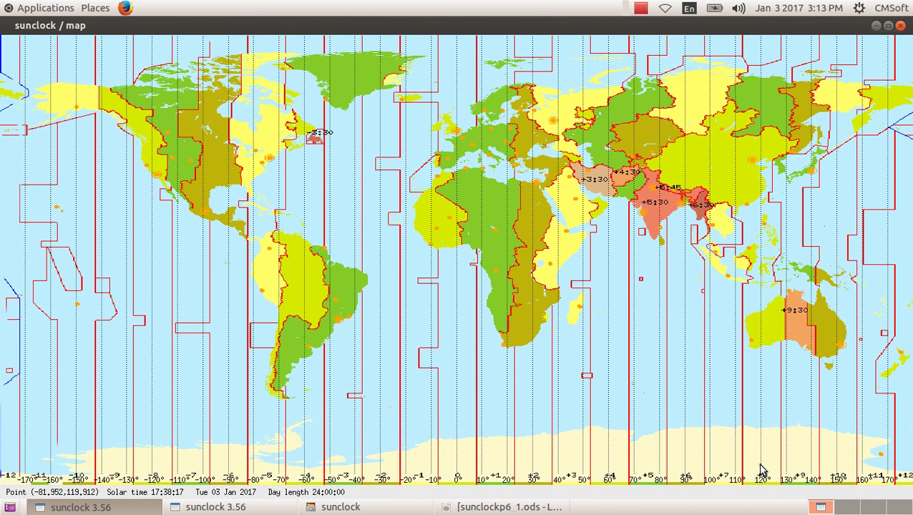
{"action": "left_click", "coordinate": [510, 506]}
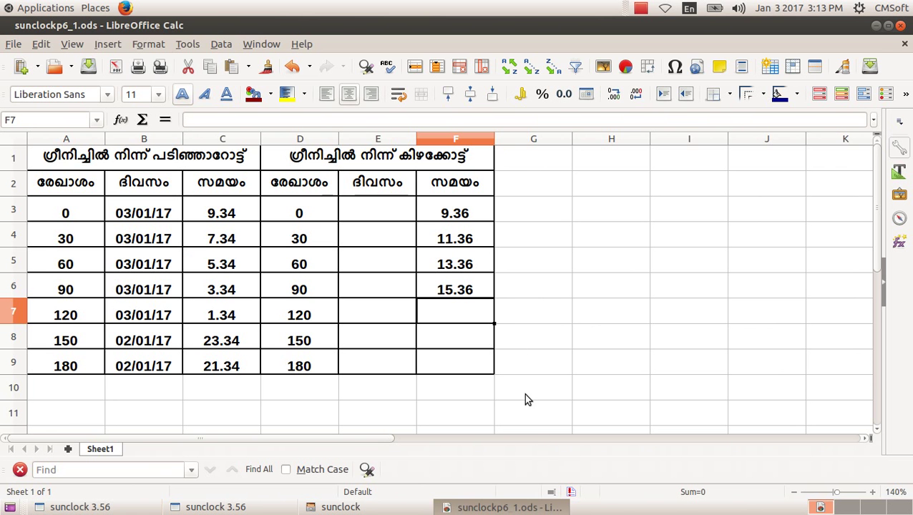
{"action": "type", "text": "17.36"}
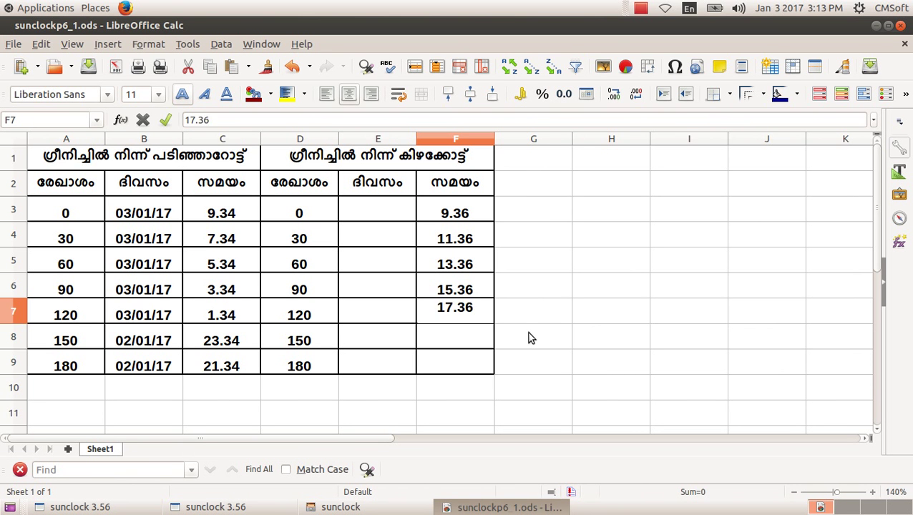
{"action": "key", "text": "Return"}
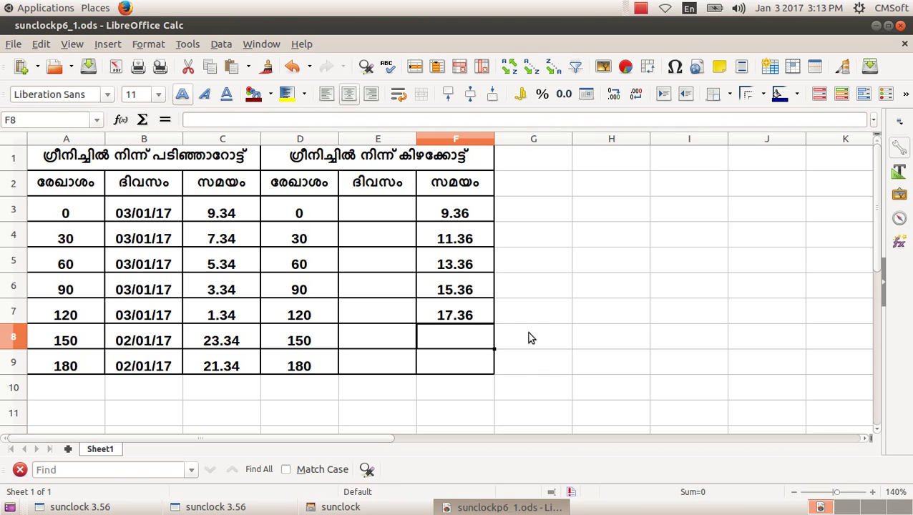
- Read the solar time at 150° east on the Sunclock map and enter 19.36 in F8 of the spreadsheet
{"action": "left_click", "coordinate": [483, 508]}
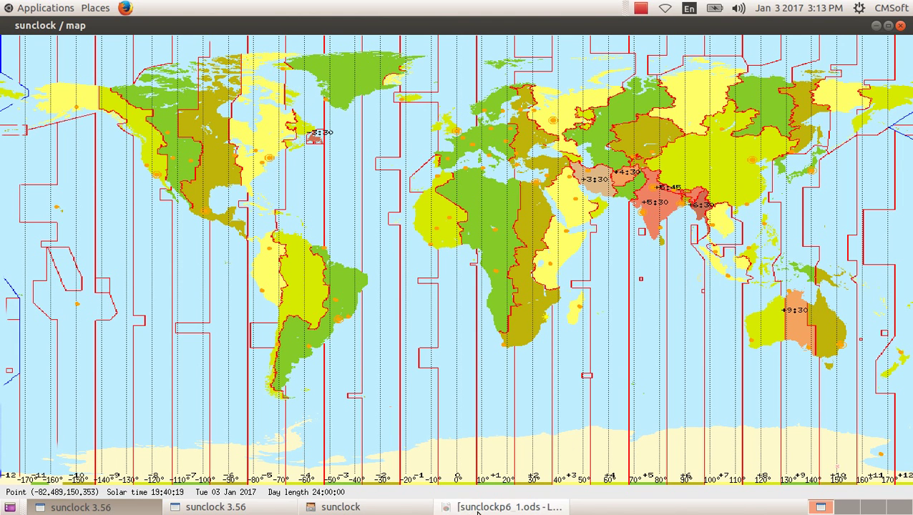
{"action": "left_click", "coordinate": [508, 506]}
{"action": "type", "text": "19.36"}
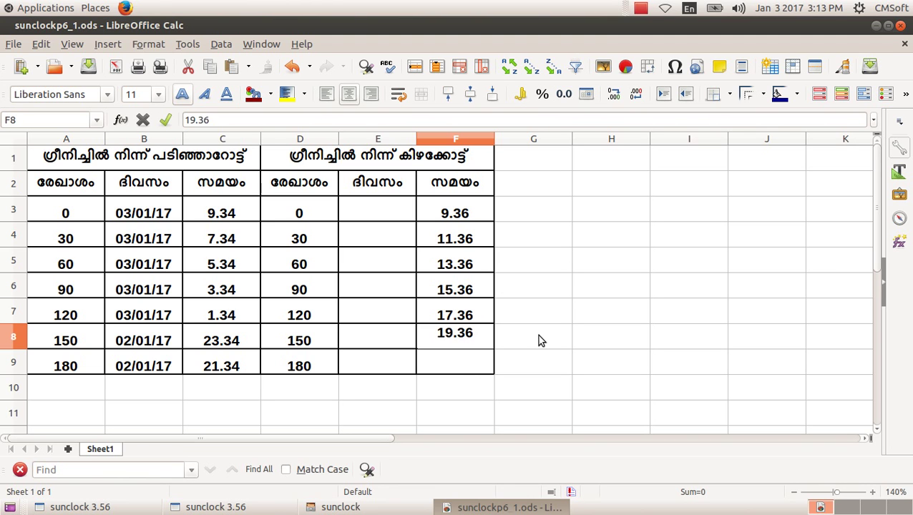
{"action": "key", "text": "Return"}
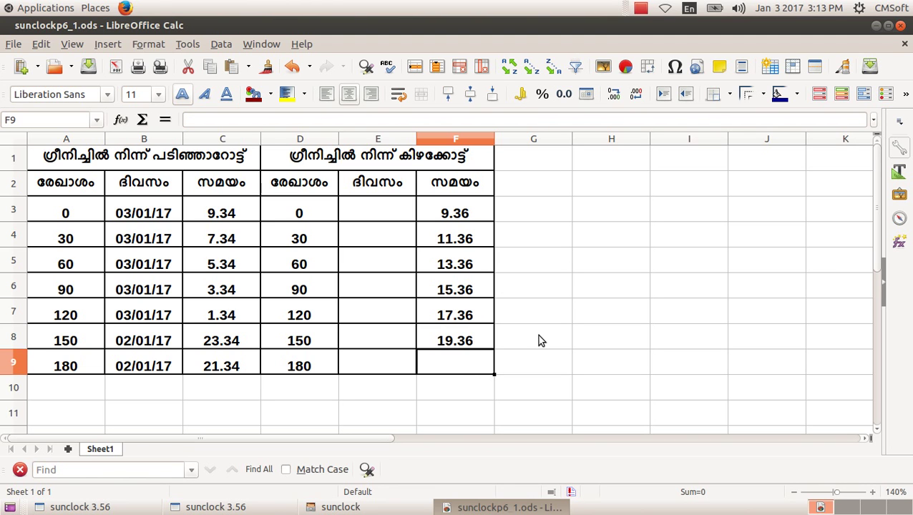
- Check the solar time at 180° east on the Sunclock map and enter 21.36 in F9 of the spreadsheet
{"action": "left_click", "coordinate": [336, 507]}
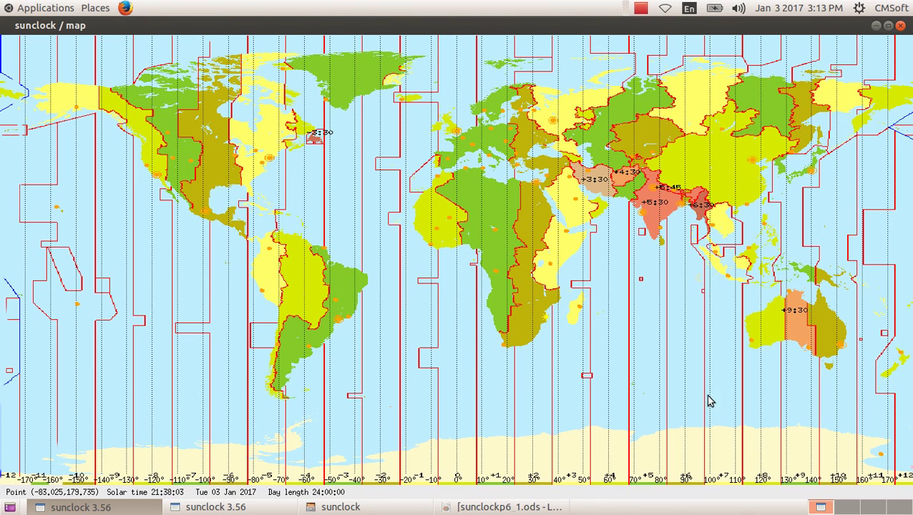
{"action": "left_click", "coordinate": [510, 507]}
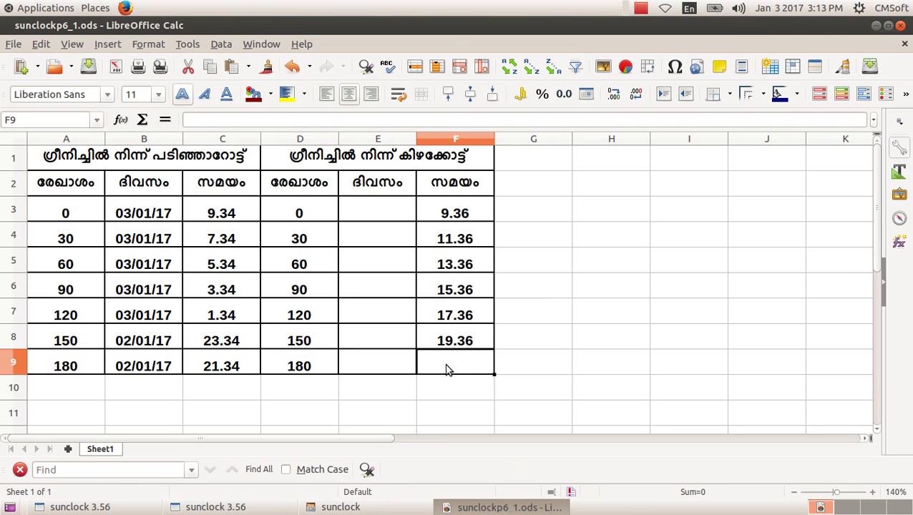
{"action": "left_click", "coordinate": [491, 506]}
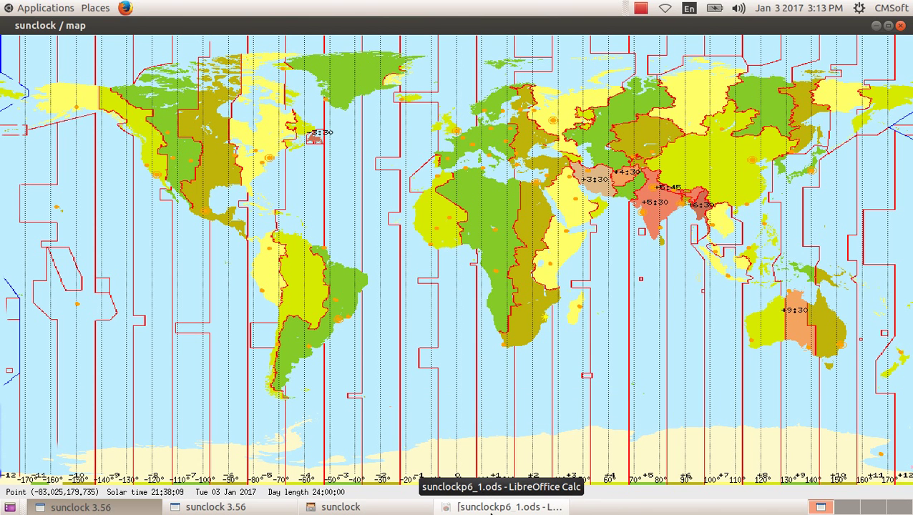
{"action": "left_click", "coordinate": [491, 508]}
{"action": "type", "text": "21.36"}
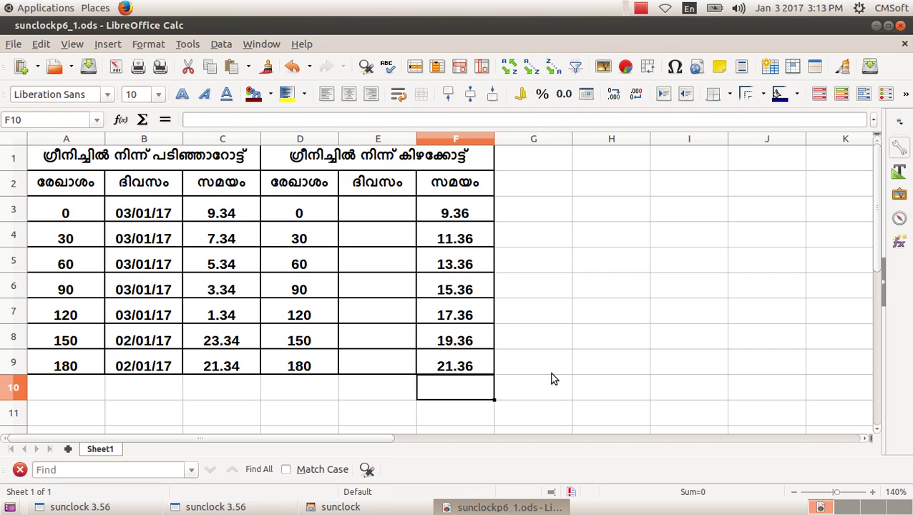
- Copy the date 03/01/17 from B3 into E3 through E9 for 0° to 180° east, and switch back to the Sunclock map
{"action": "left_click", "coordinate": [392, 213]}
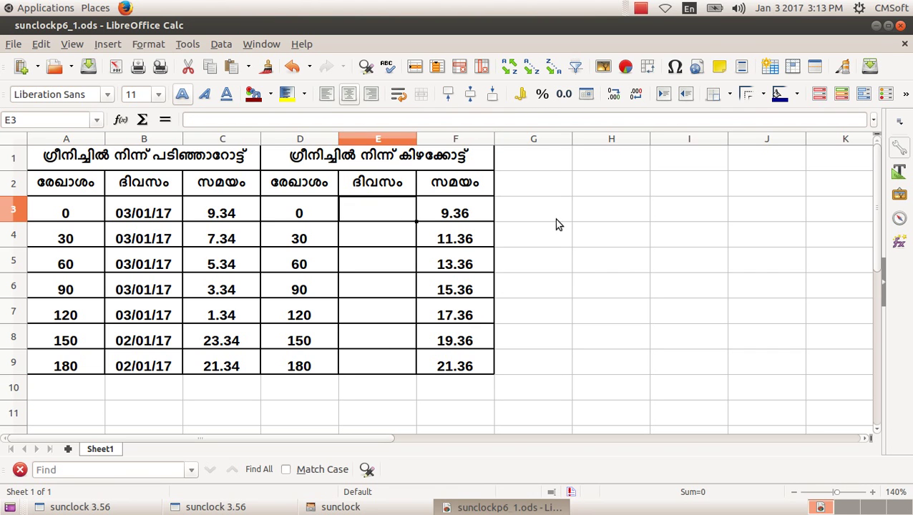
{"action": "left_click", "coordinate": [171, 216]}
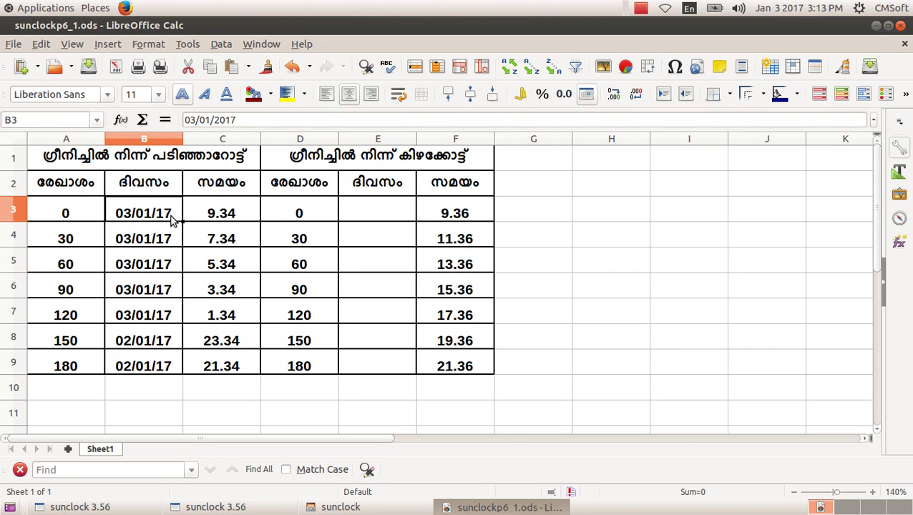
{"action": "key", "text": "ctrl+c"}
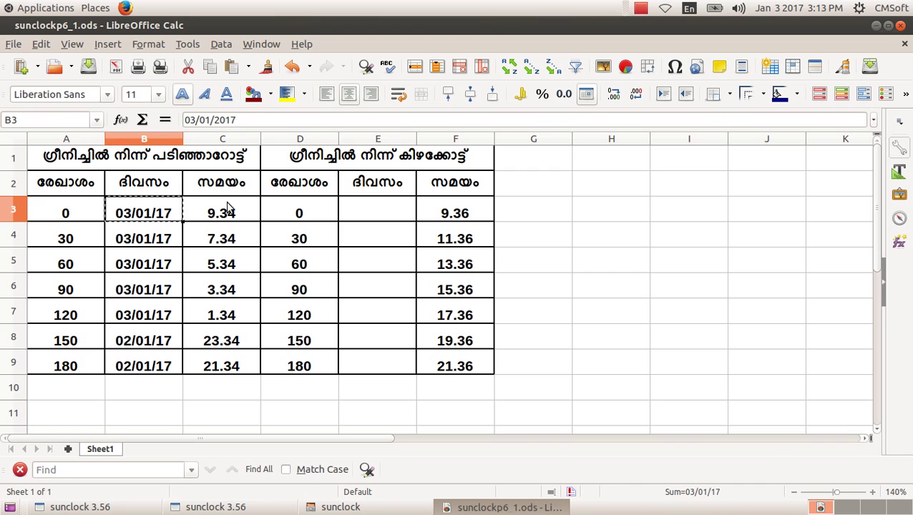
{"action": "left_click", "coordinate": [372, 218]}
{"action": "key", "text": "ctrl+v"}
{"action": "left_click", "coordinate": [402, 246]}
{"action": "key", "text": "ctrl+v"}
{"action": "left_click", "coordinate": [390, 266]}
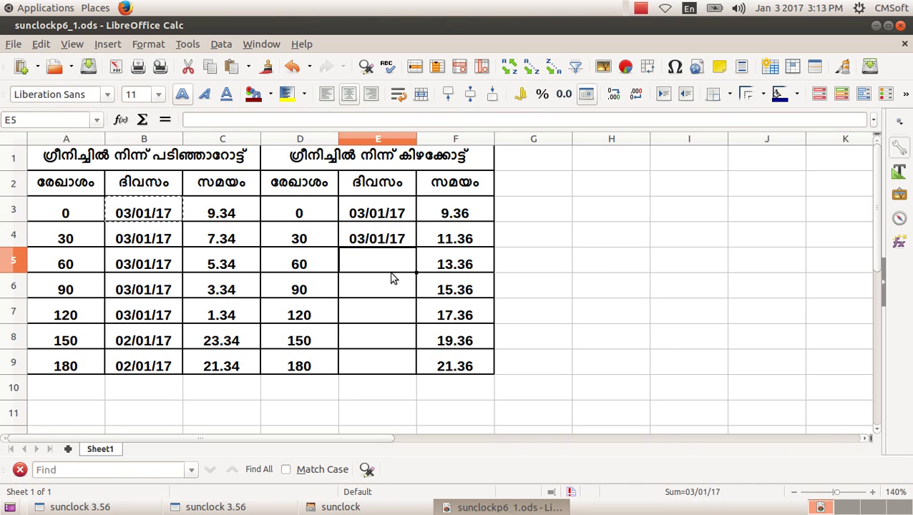
{"action": "key", "text": "ctrl+v"}
{"action": "left_click", "coordinate": [384, 289]}
{"action": "key", "text": "ctrl+v"}
{"action": "left_click", "coordinate": [384, 312]}
{"action": "key", "text": "ctrl+v"}
{"action": "left_click", "coordinate": [385, 339]}
{"action": "key", "text": "ctrl+v"}
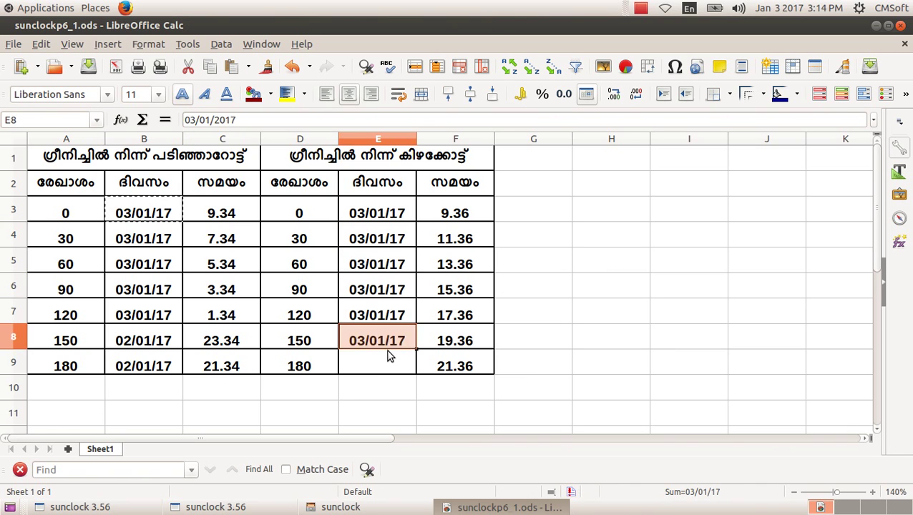
{"action": "left_click", "coordinate": [389, 365]}
{"action": "key", "text": "ctrl+v"}
{"action": "left_click", "coordinate": [577, 381]}
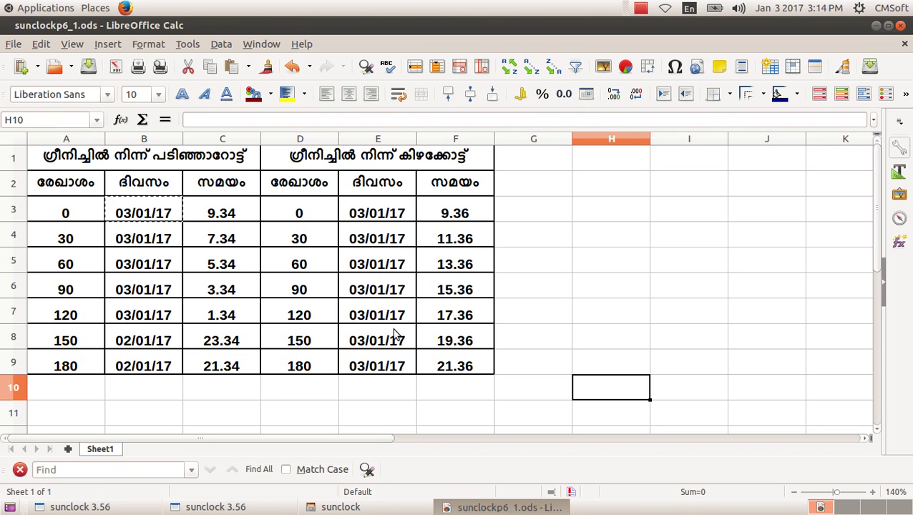
{"action": "left_click", "coordinate": [334, 504]}
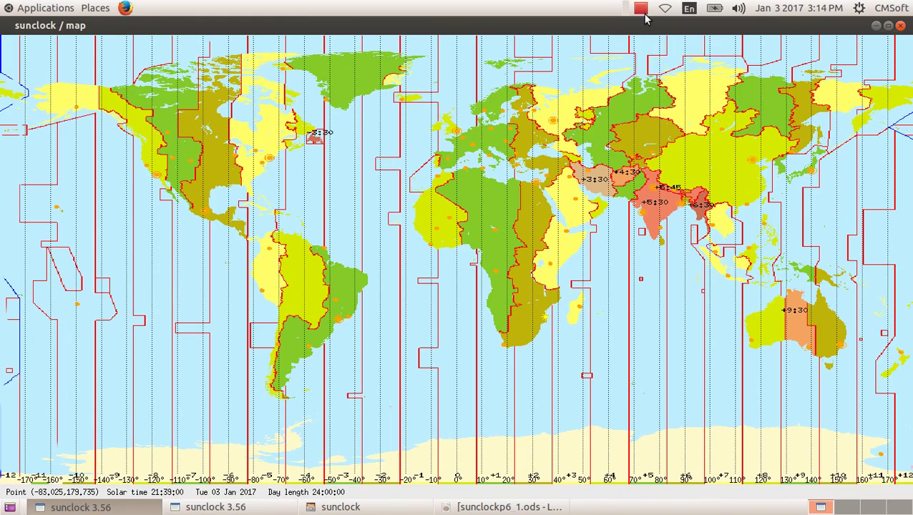